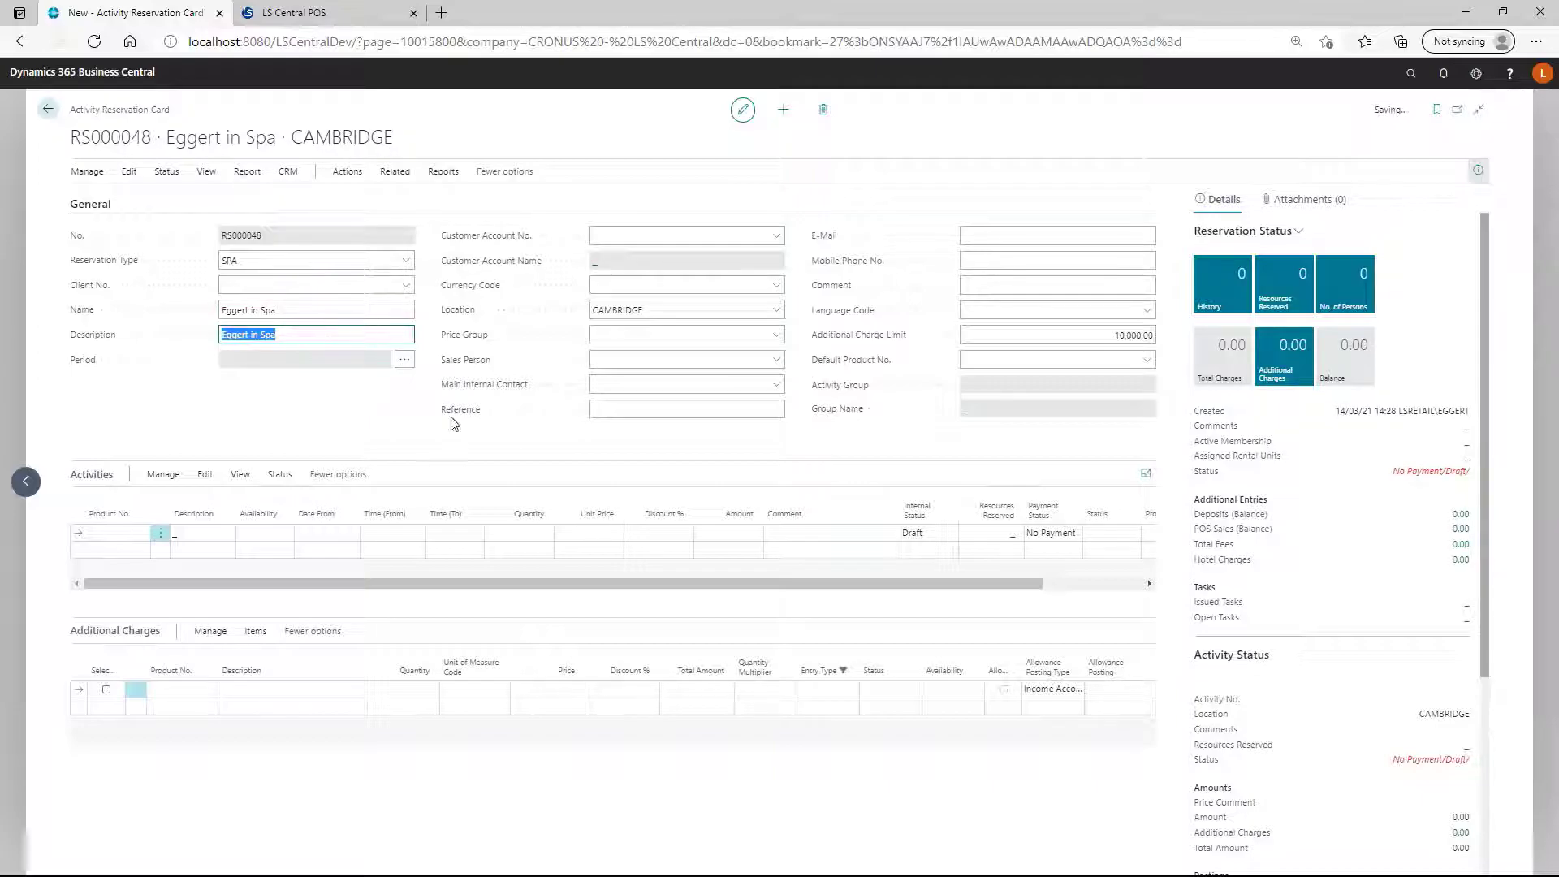
Add the COMFORT SPA PACKAGE product as an activity line on the reservation, starting at 15:00
left_click(138, 535)
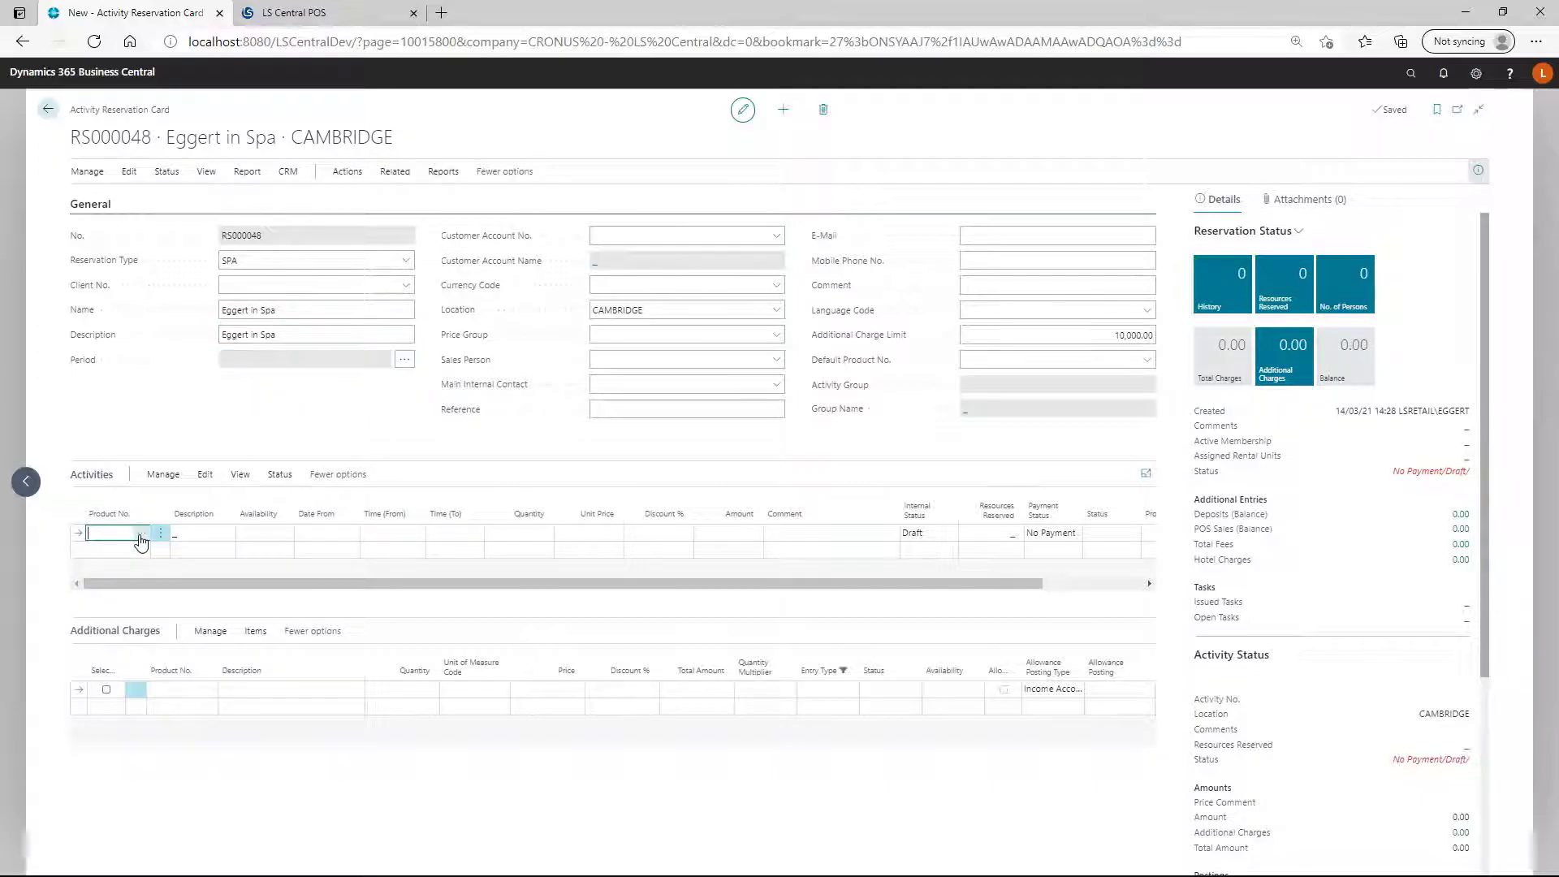
left_click(141, 539)
key("Down")
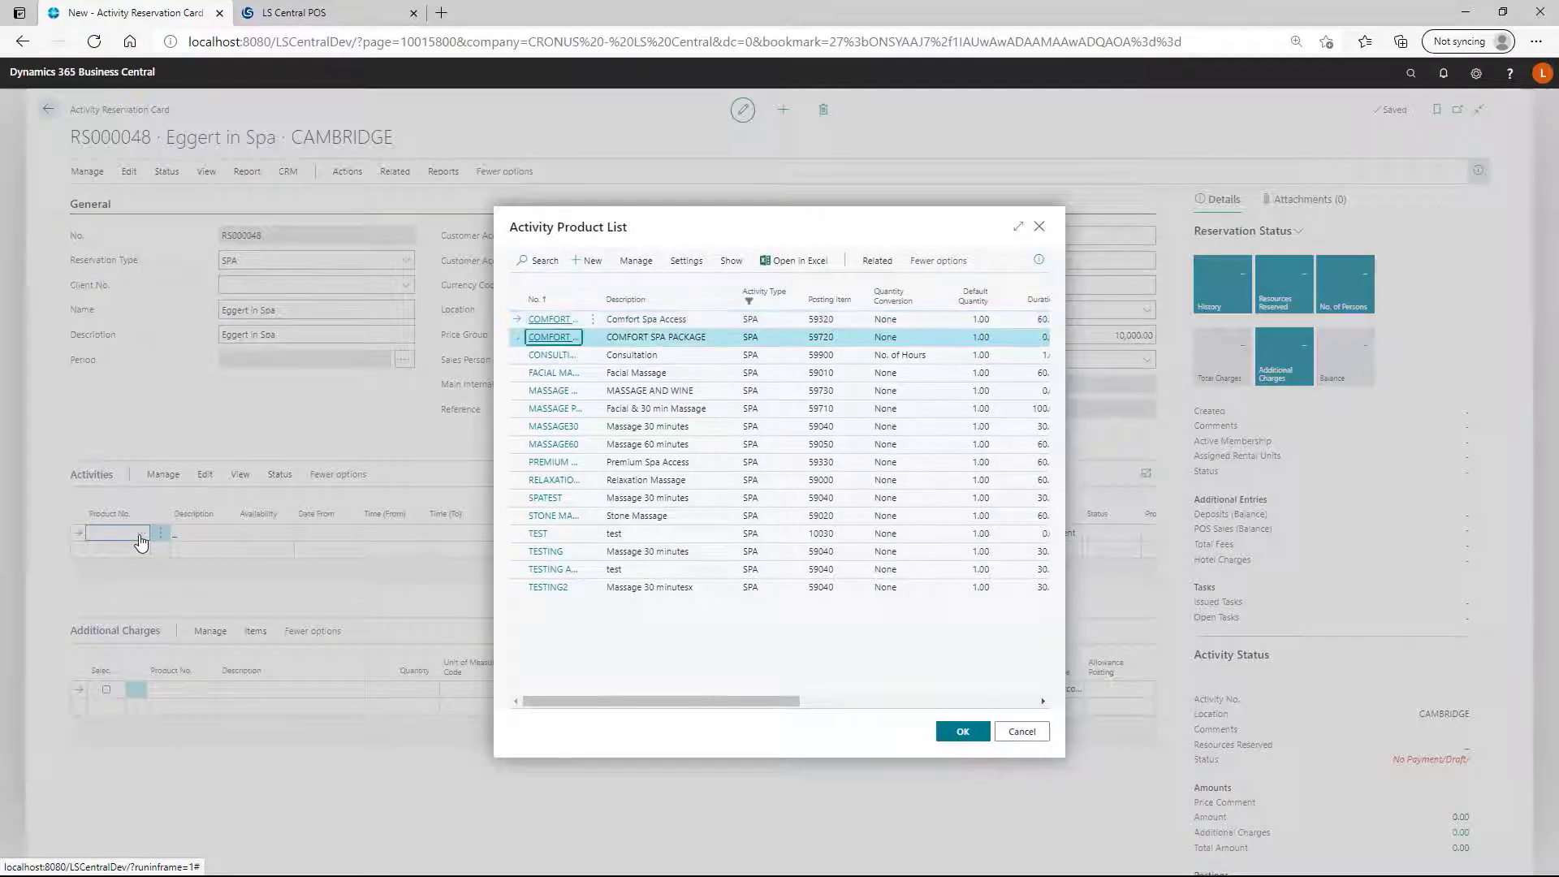
key("Return")
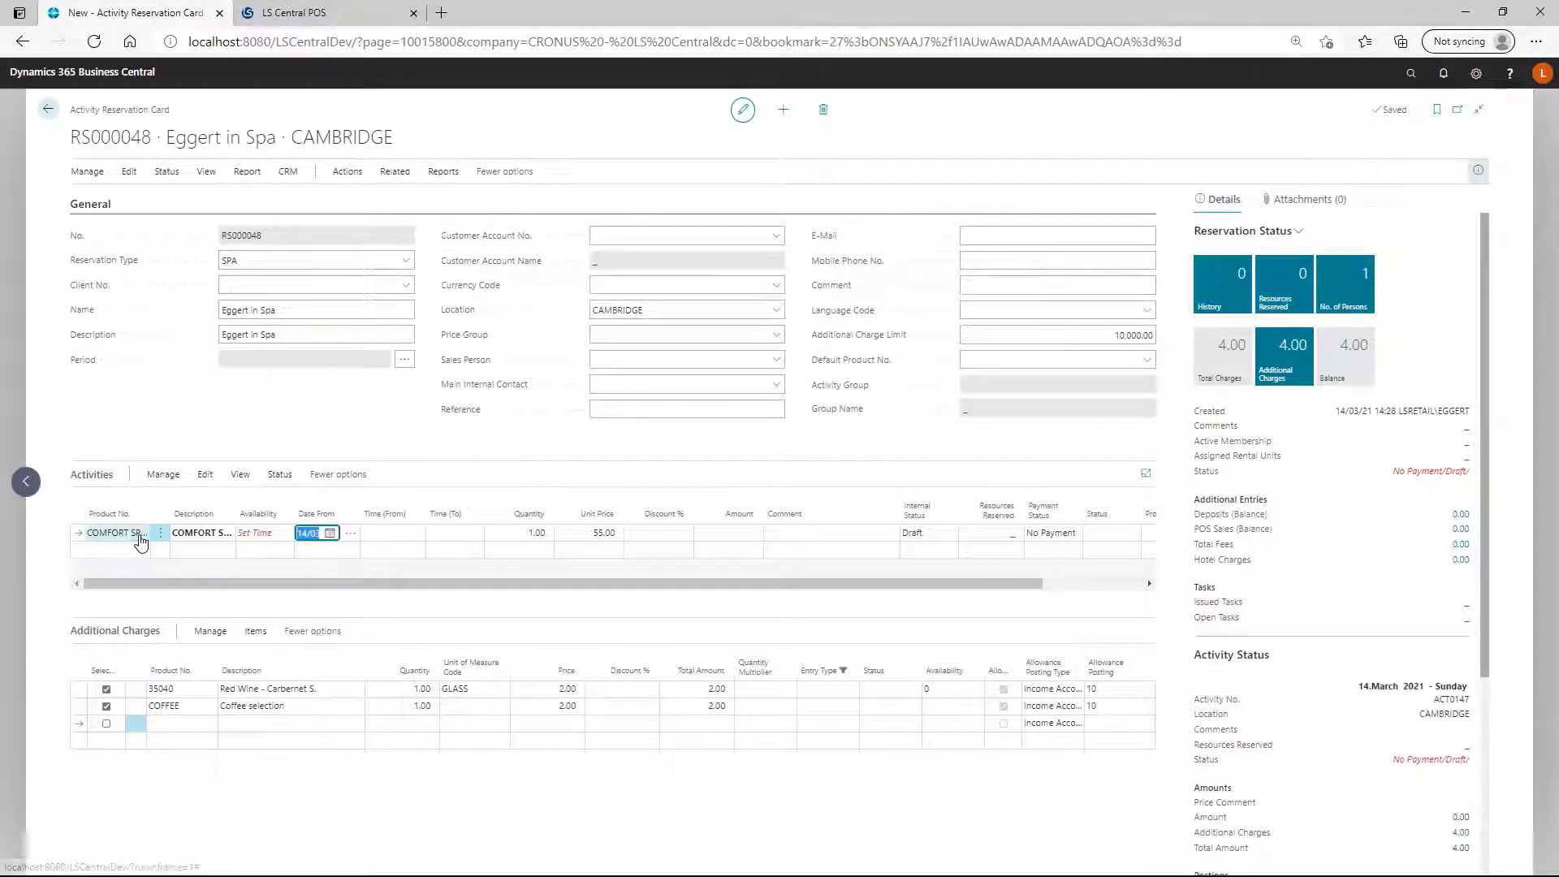
key("Tab")
type("15")
key("Tab")
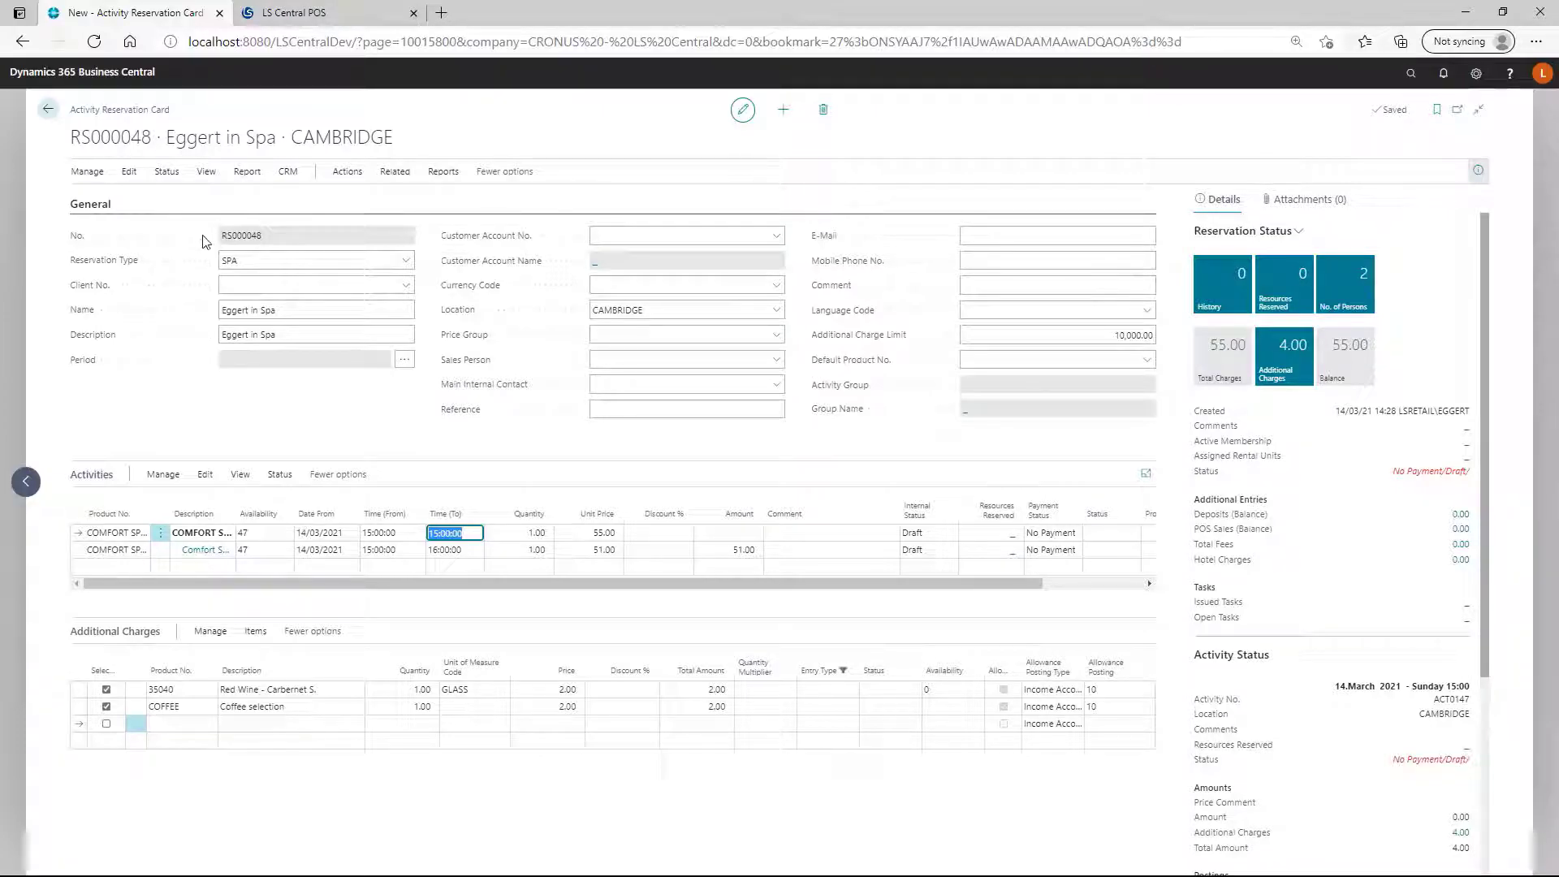
Confirm the spa reservation with its package activity
left_click(168, 173)
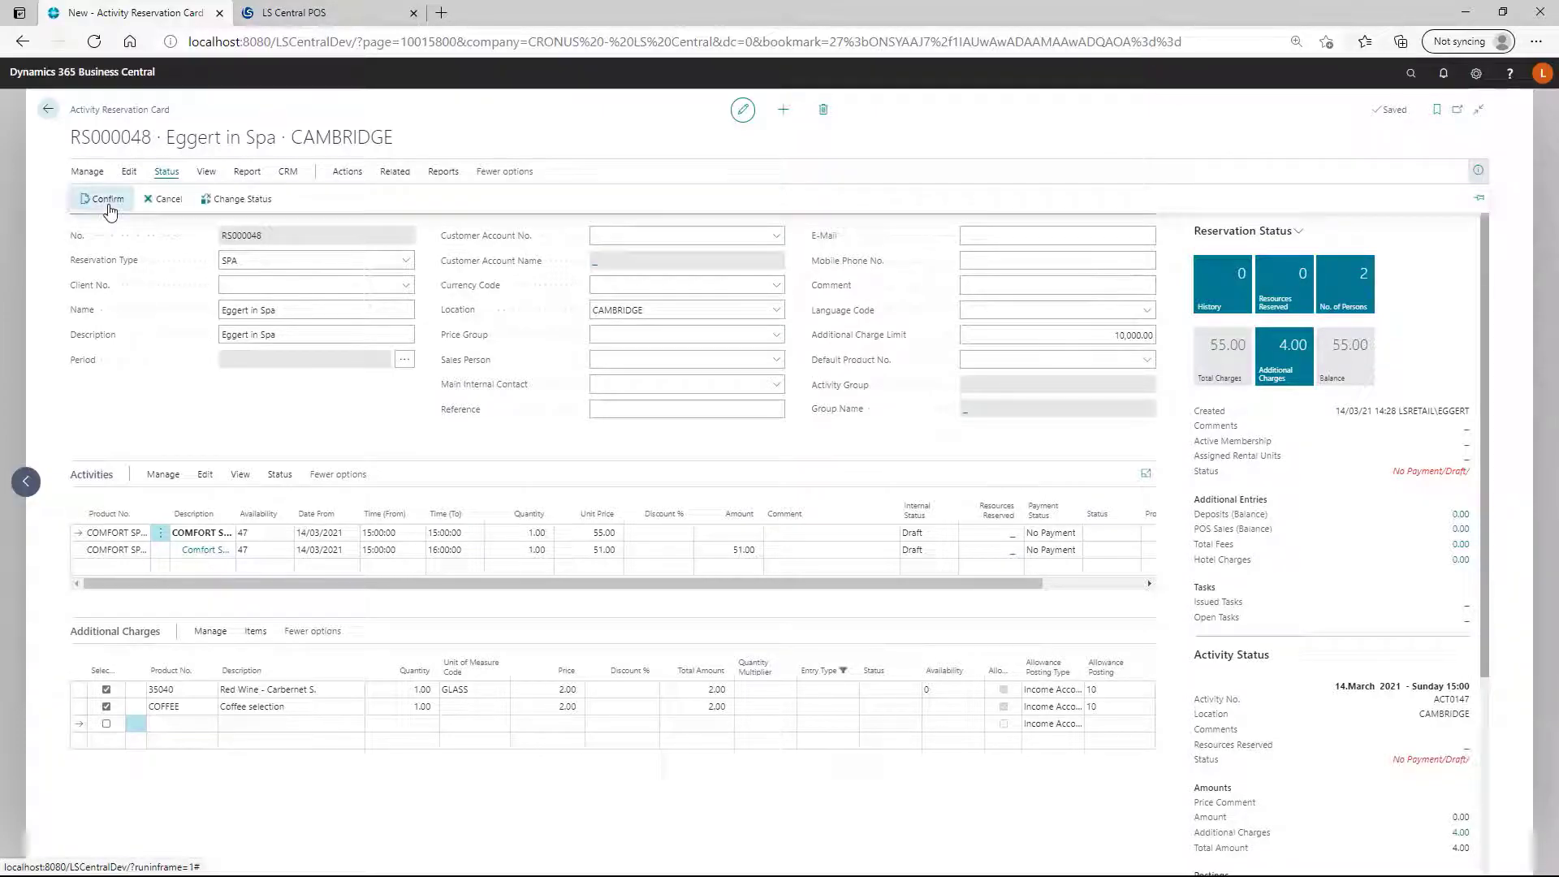
left_click(107, 199)
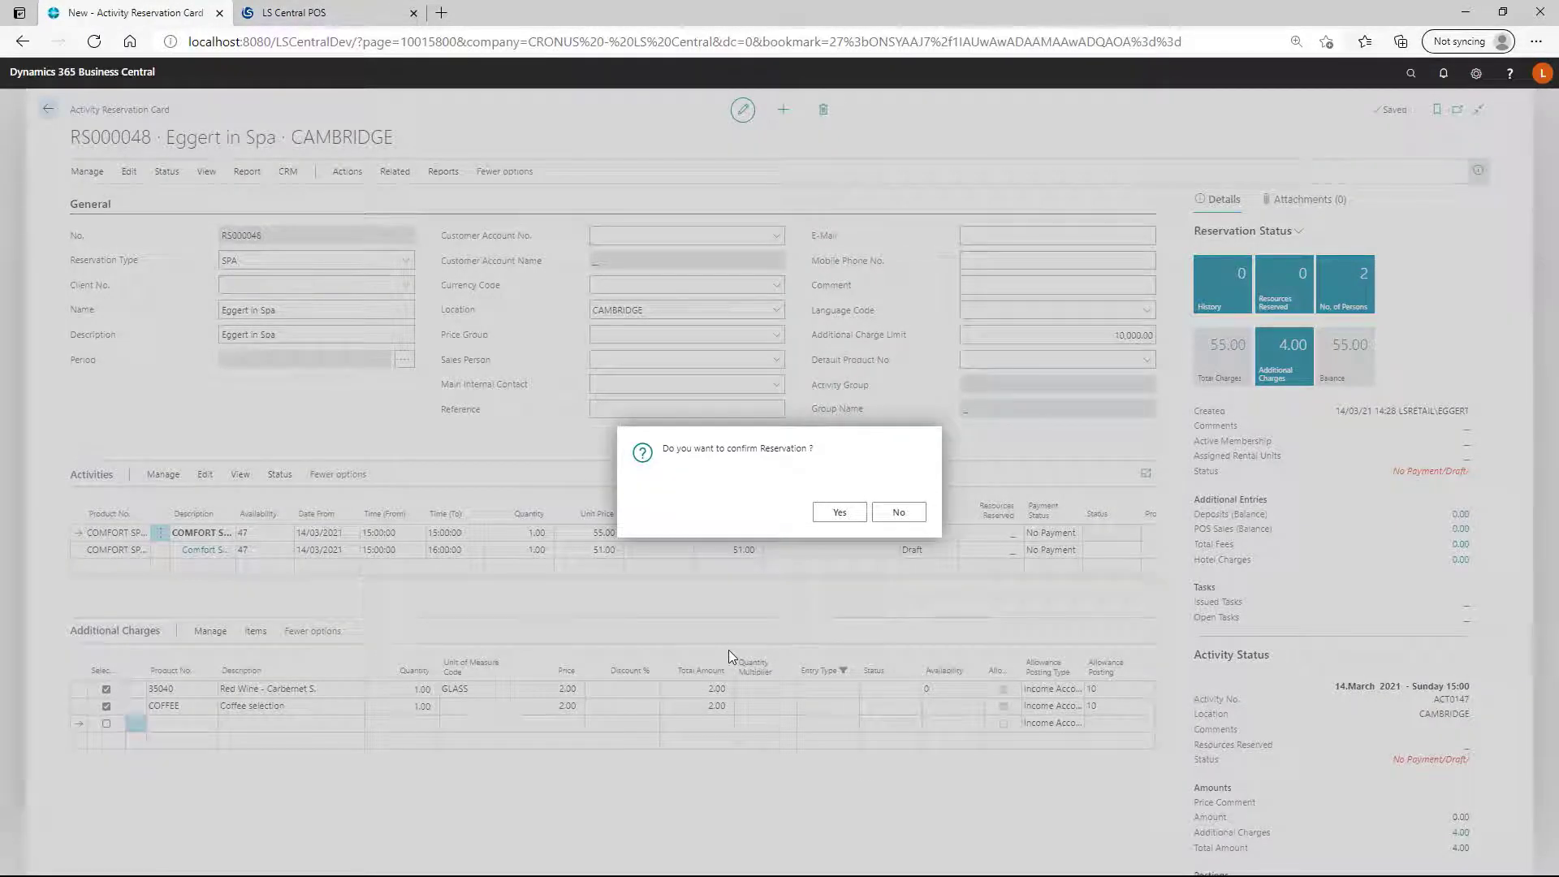
key("Return")
left_click(897, 512)
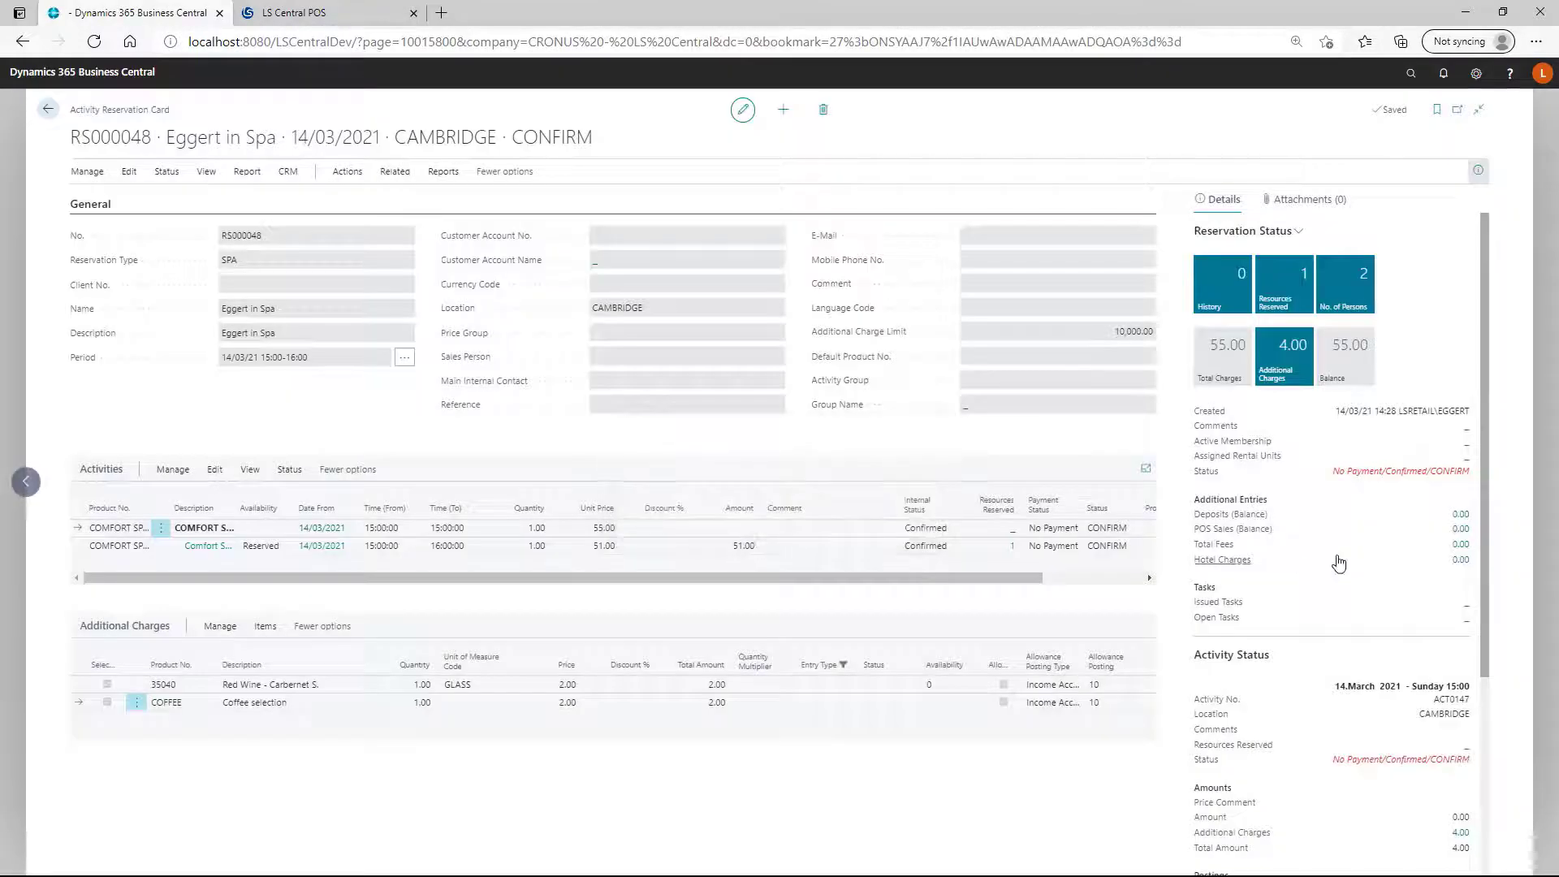
Review the package allowance issued for the activity and its consumption entries, and return to the reservation card
scroll(1340, 561, "down", 3)
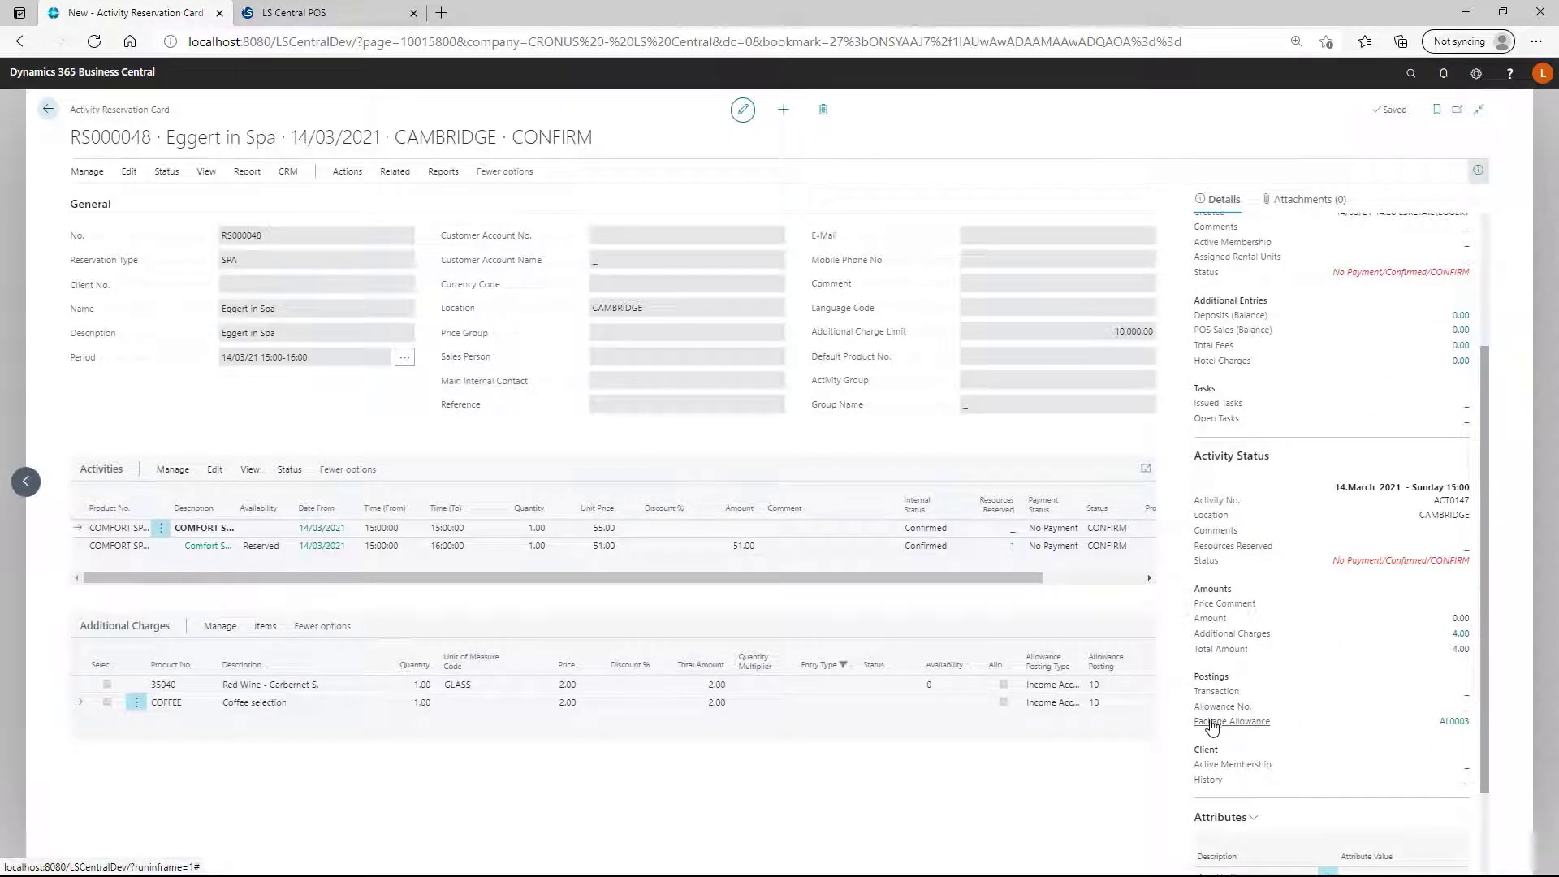
left_click(1453, 723)
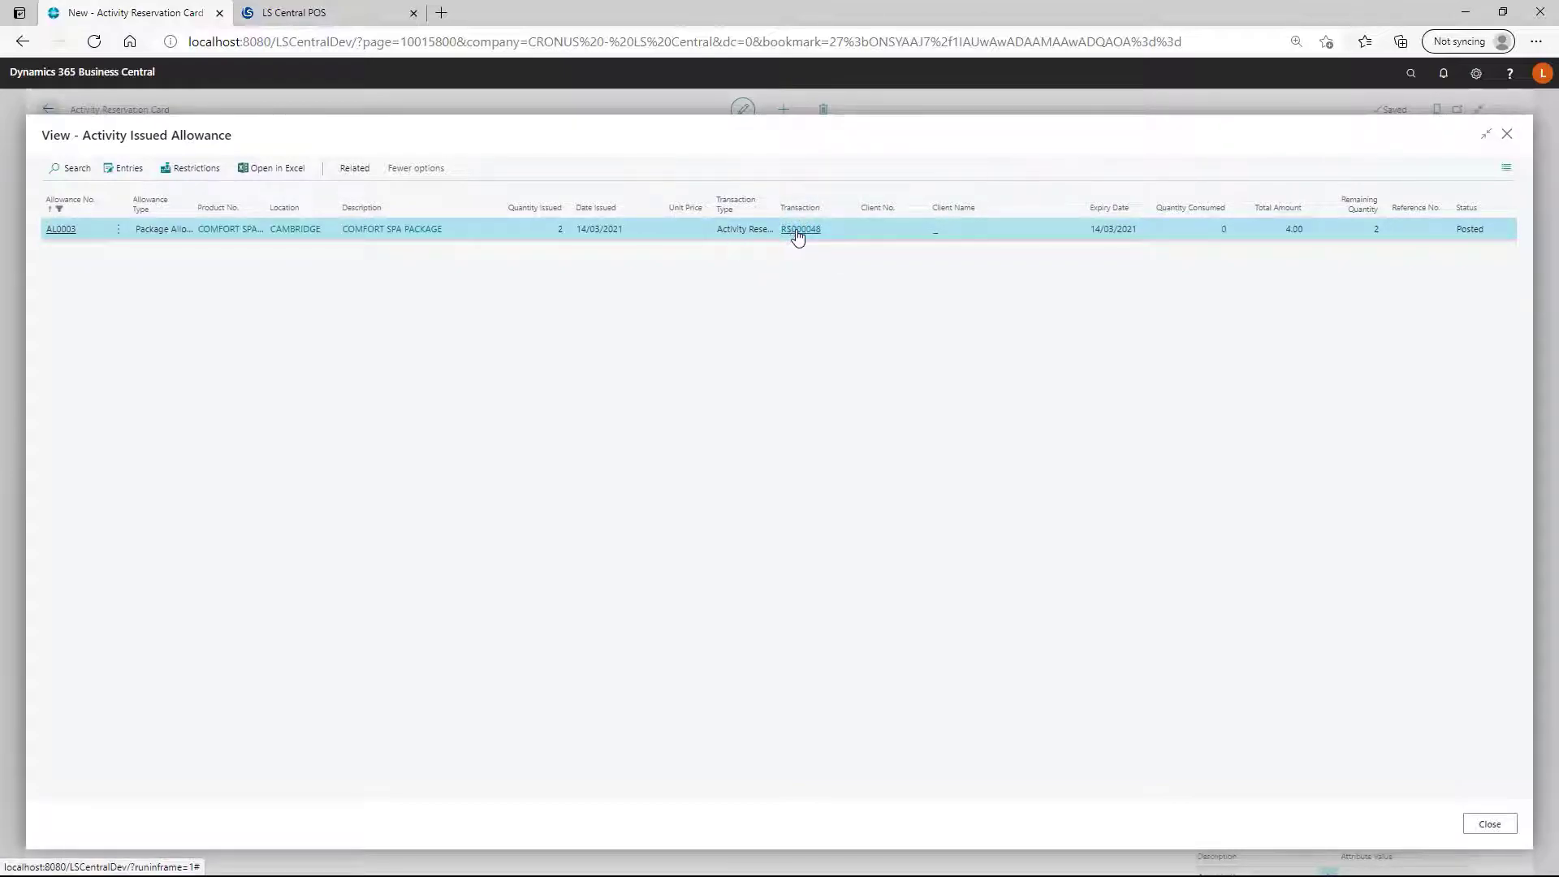
left_click(130, 169)
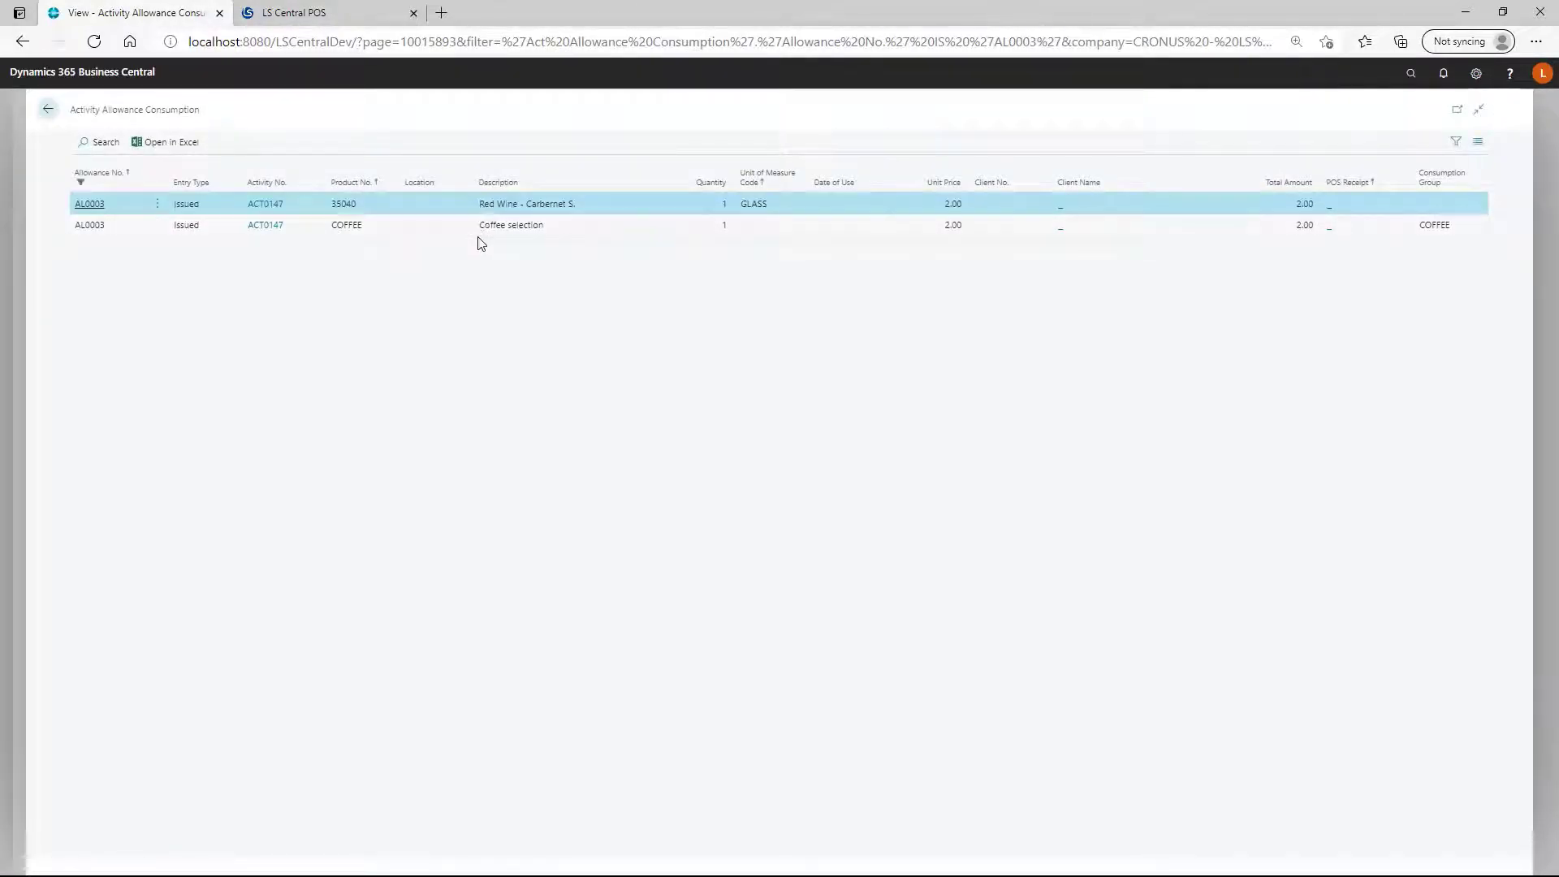
left_click(48, 109)
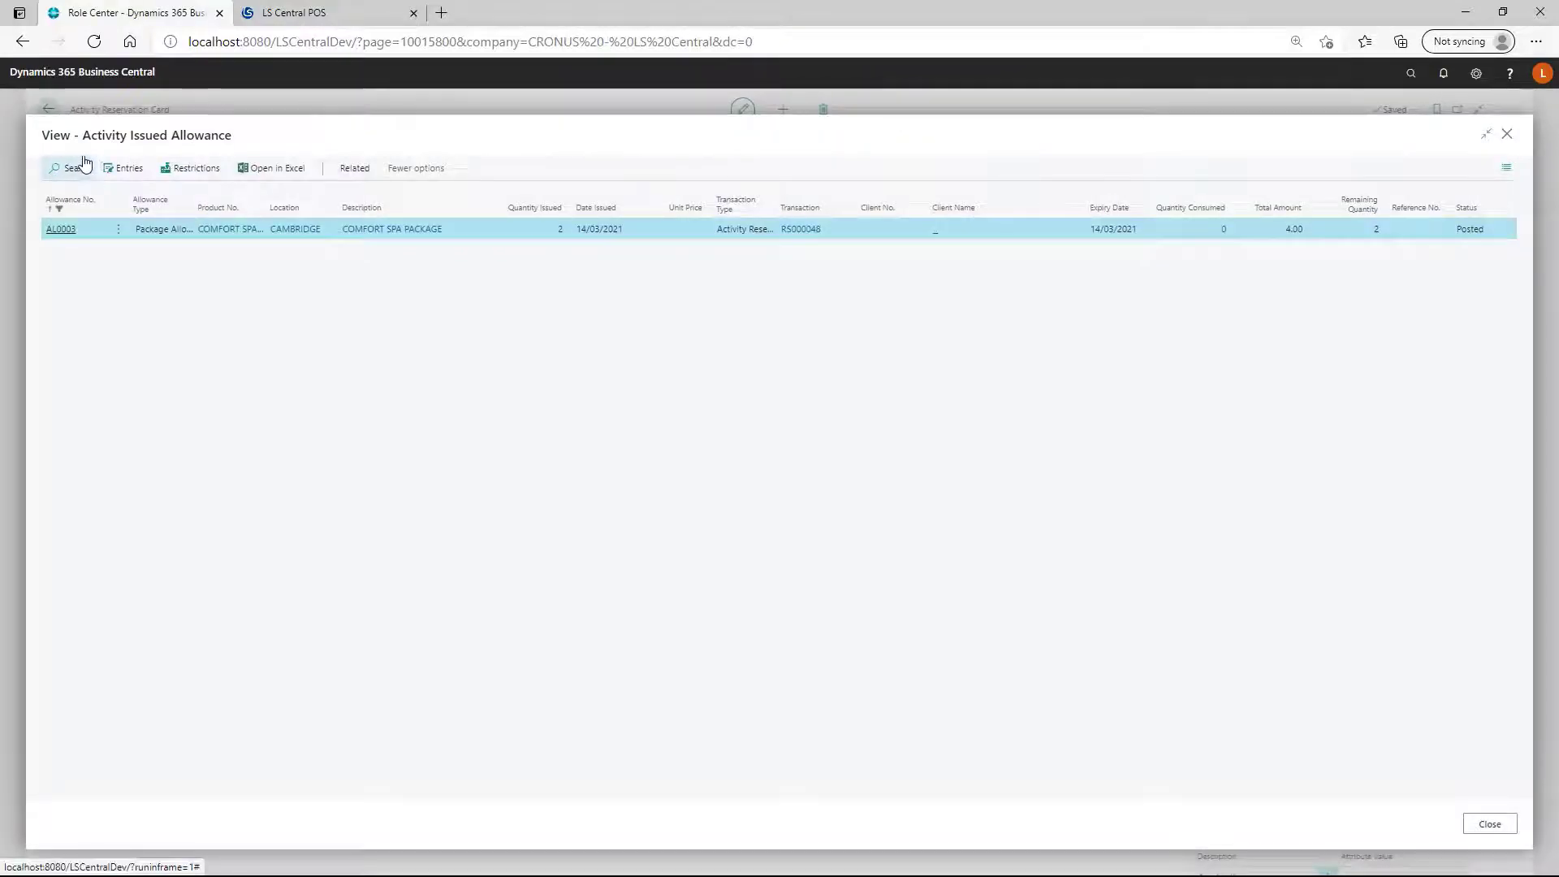
left_click(1472, 832)
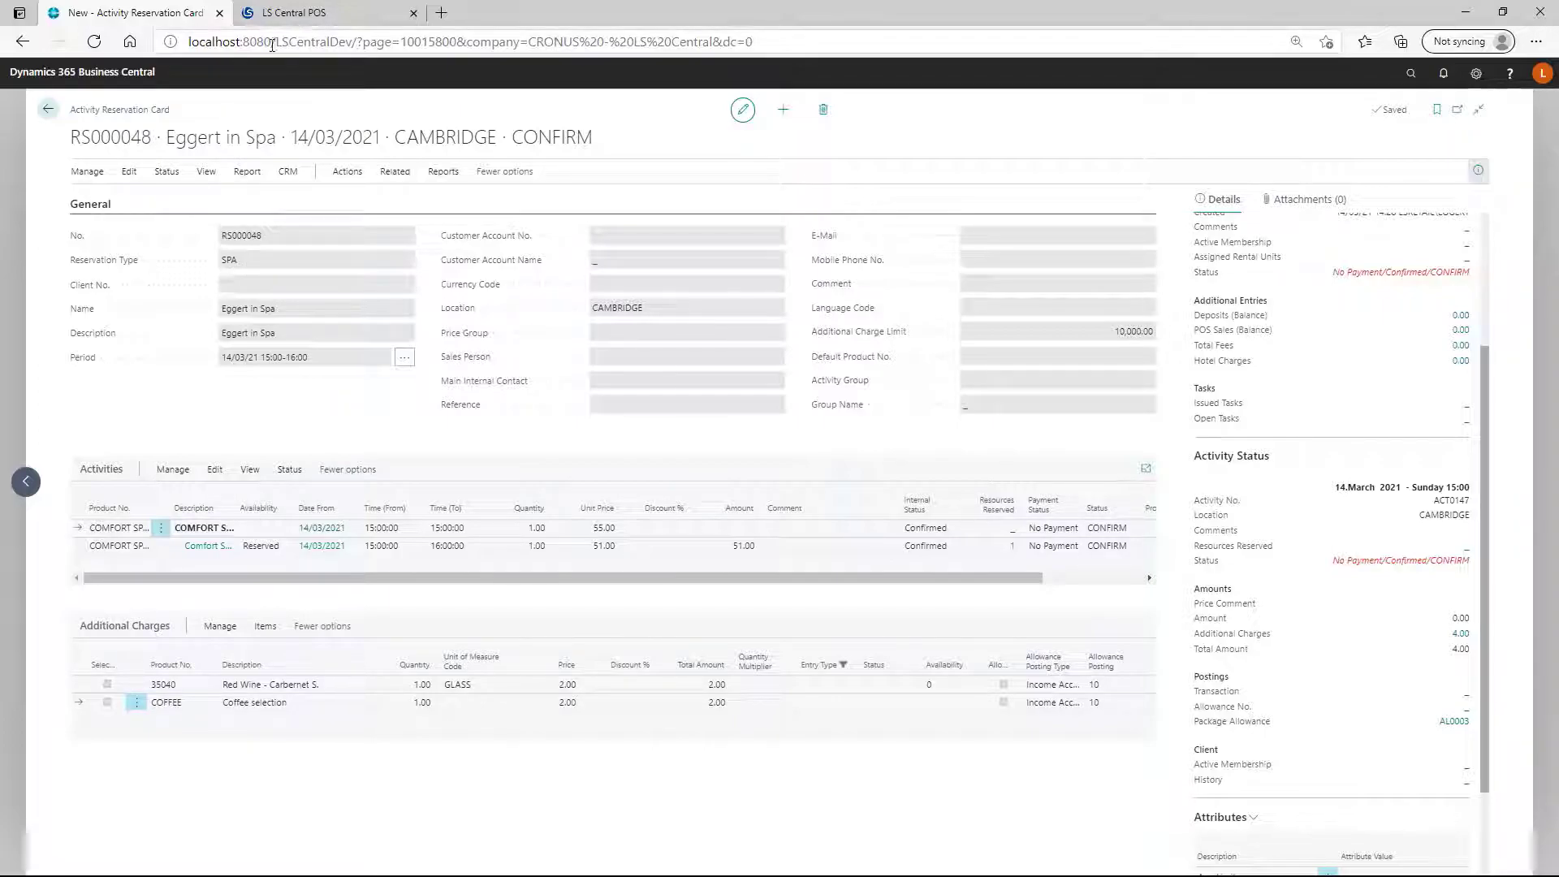
Switch to LS Central POS and bring up the newly confirmed spa reservation for payment, finding it by its description
left_click(311, 16)
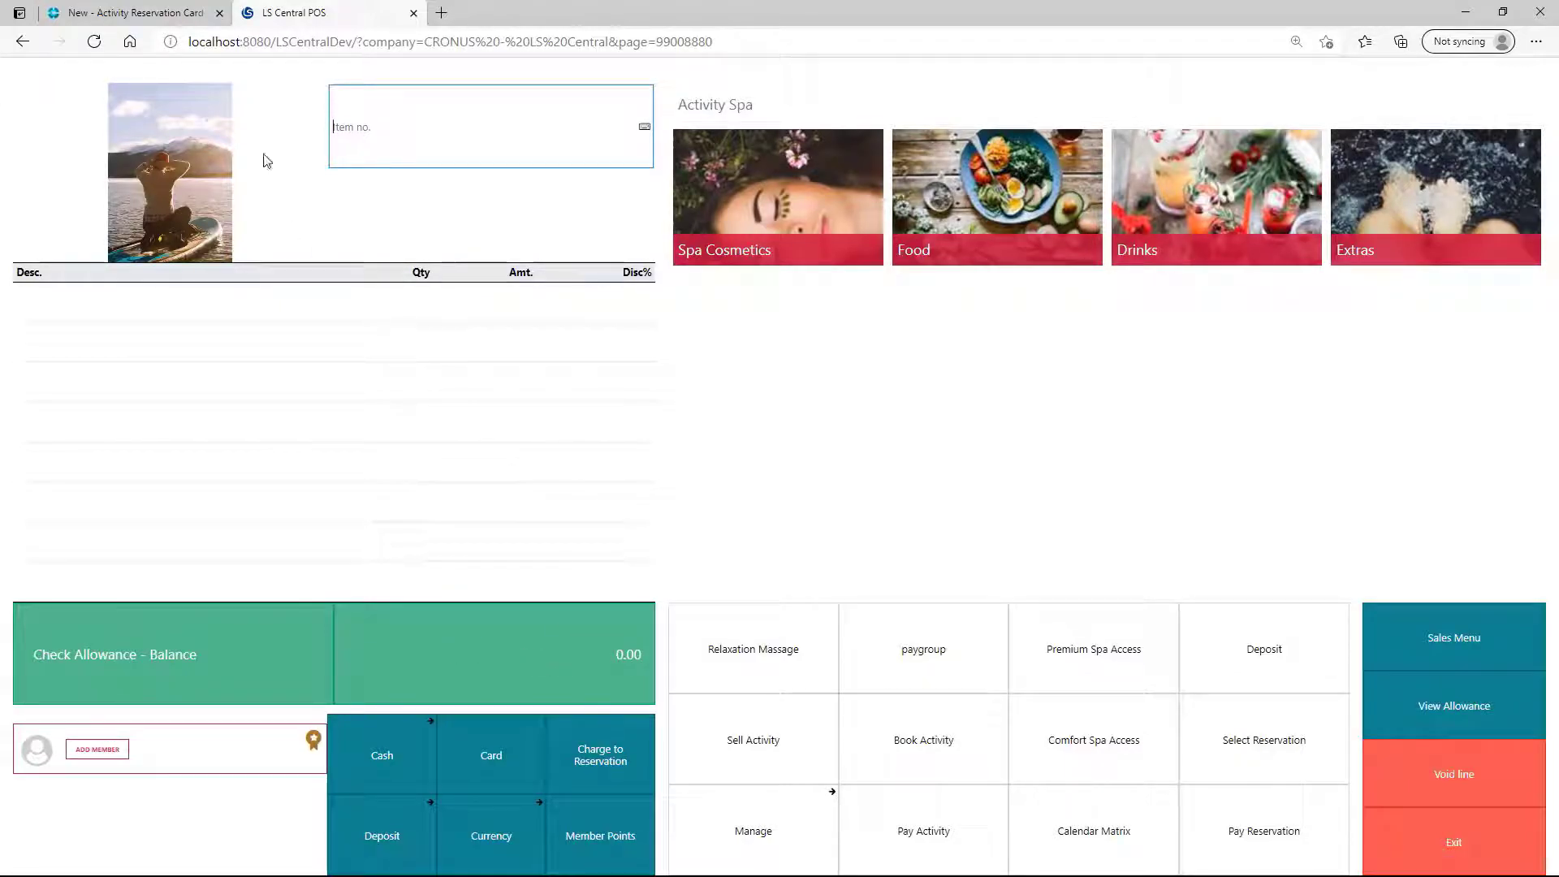
left_click(185, 13)
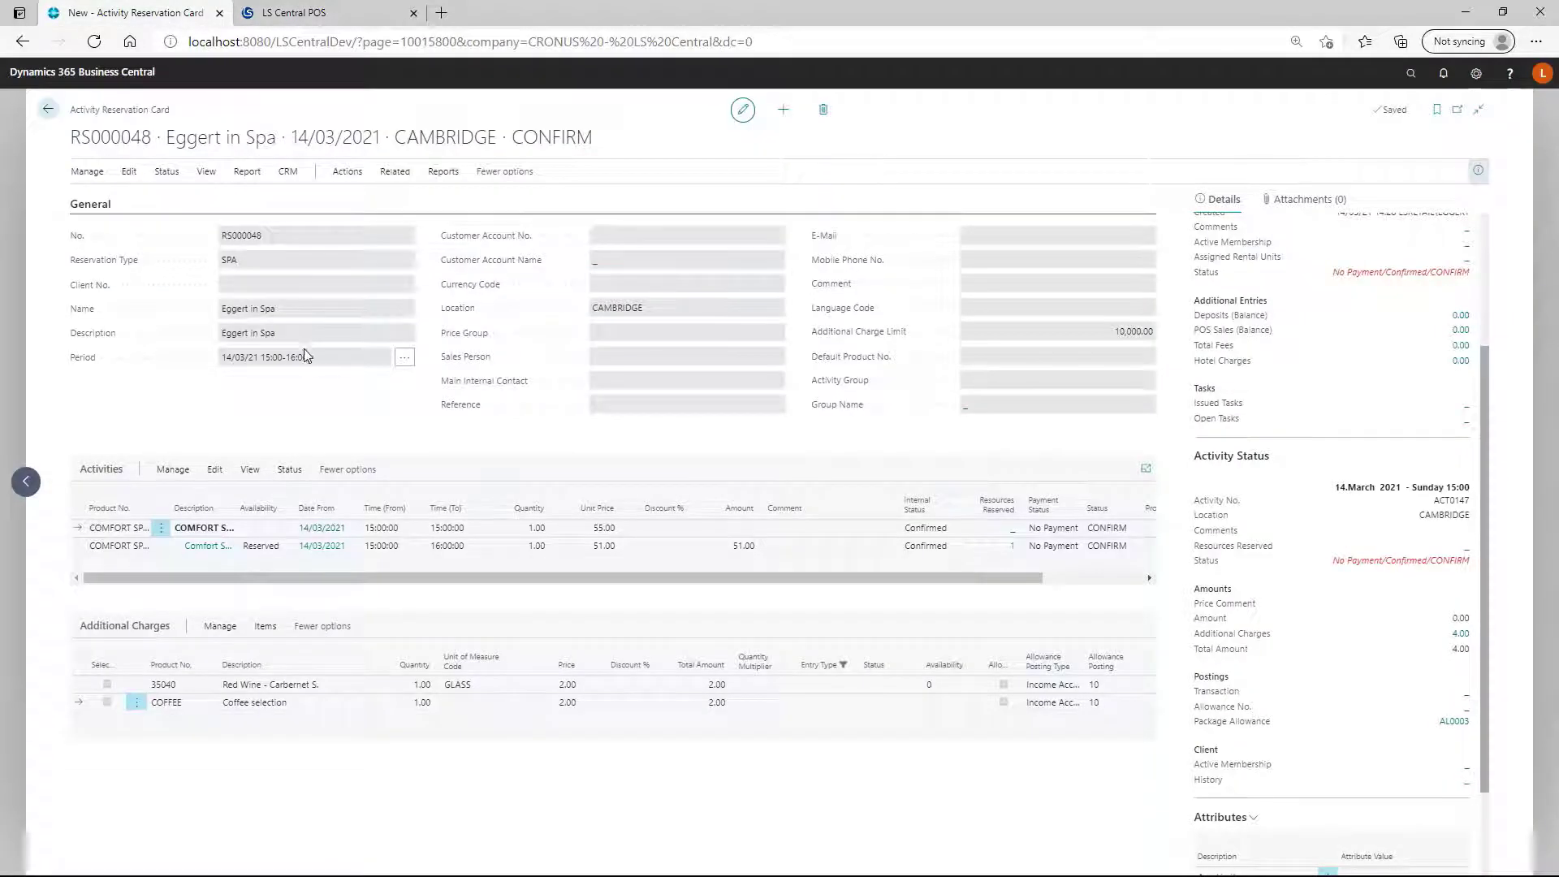
left_click(309, 13)
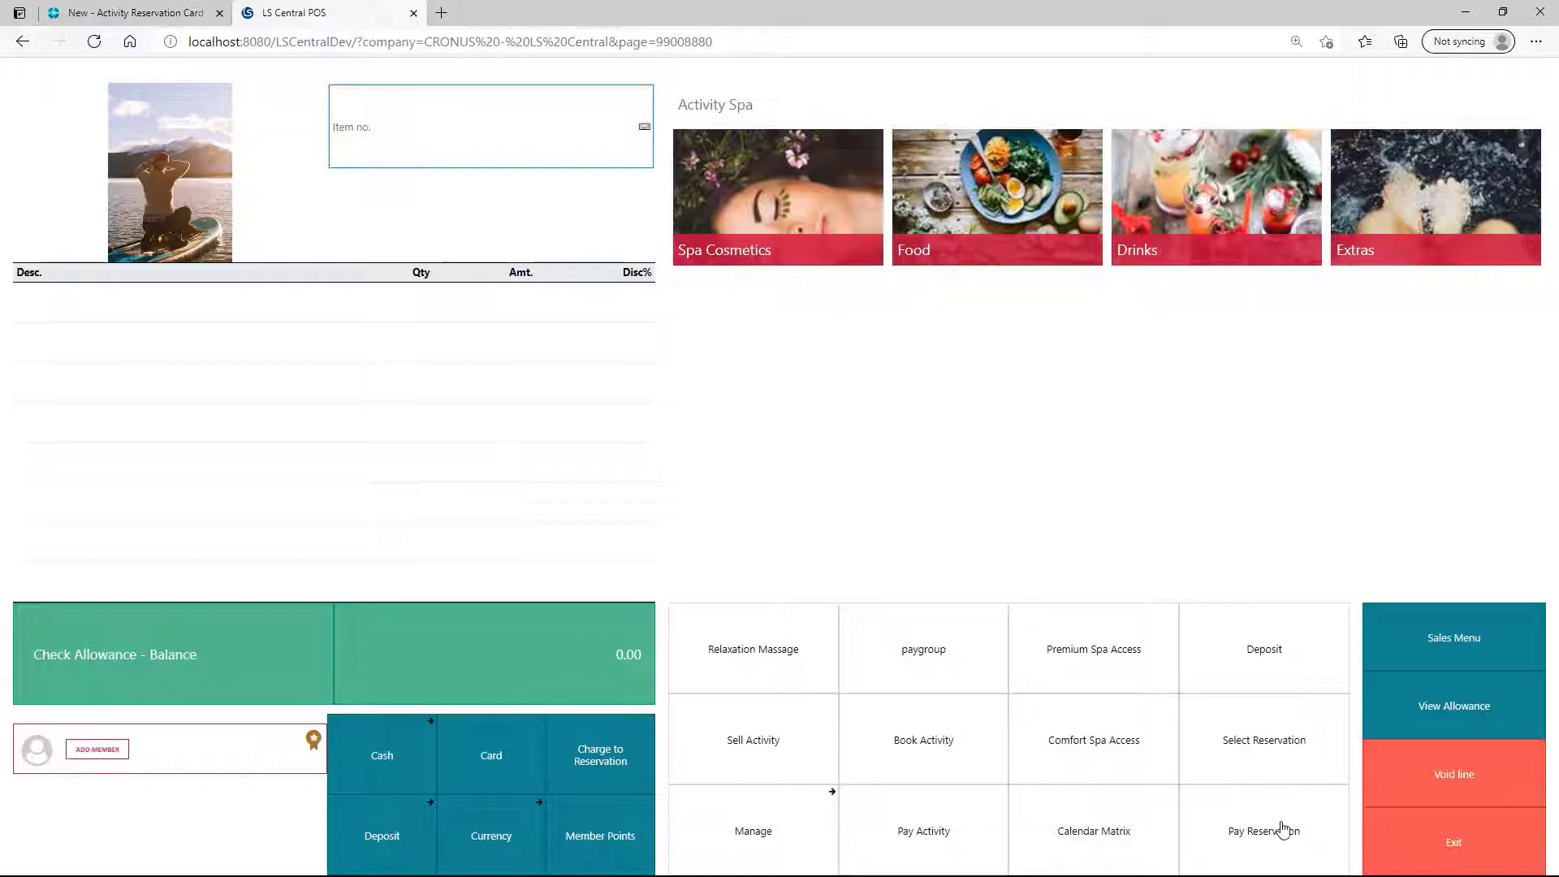
left_click(1273, 844)
left_click(415, 210)
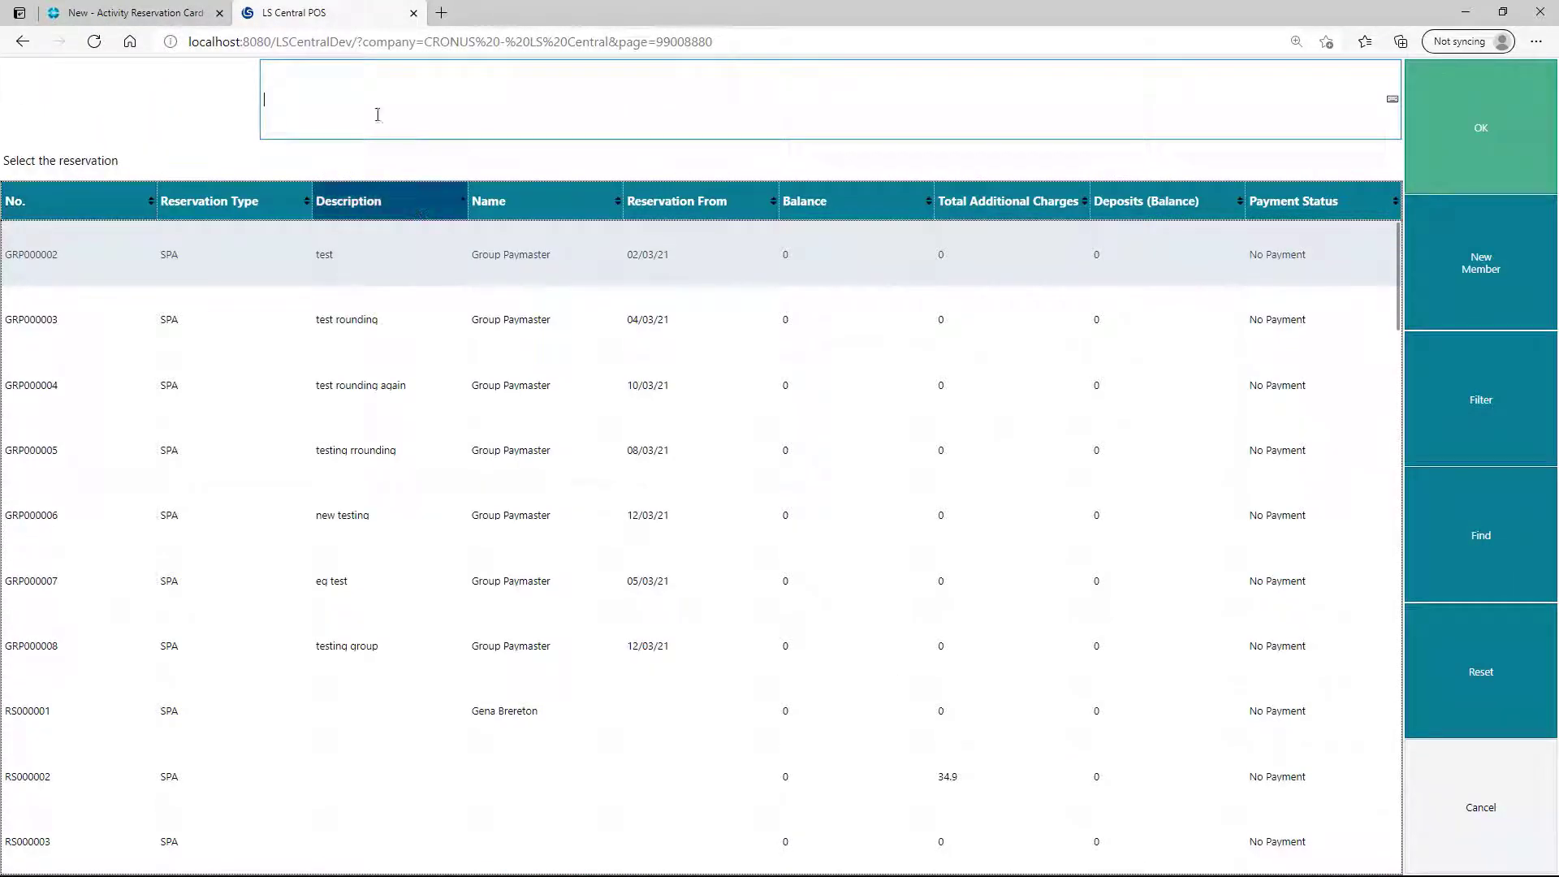
type("eggert in")
key("Return")
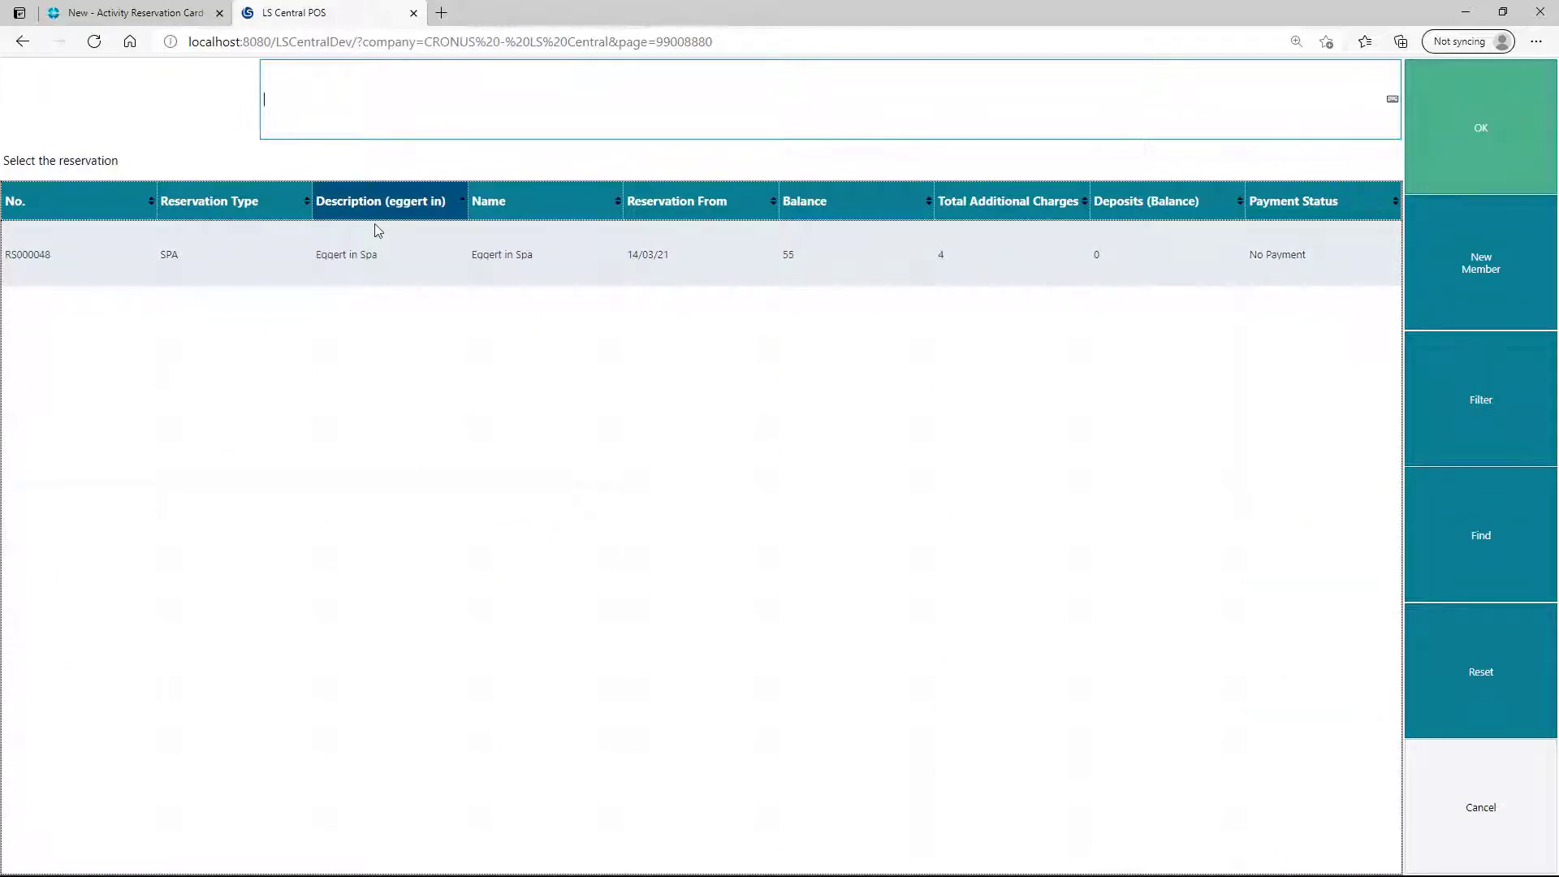
left_click(365, 261)
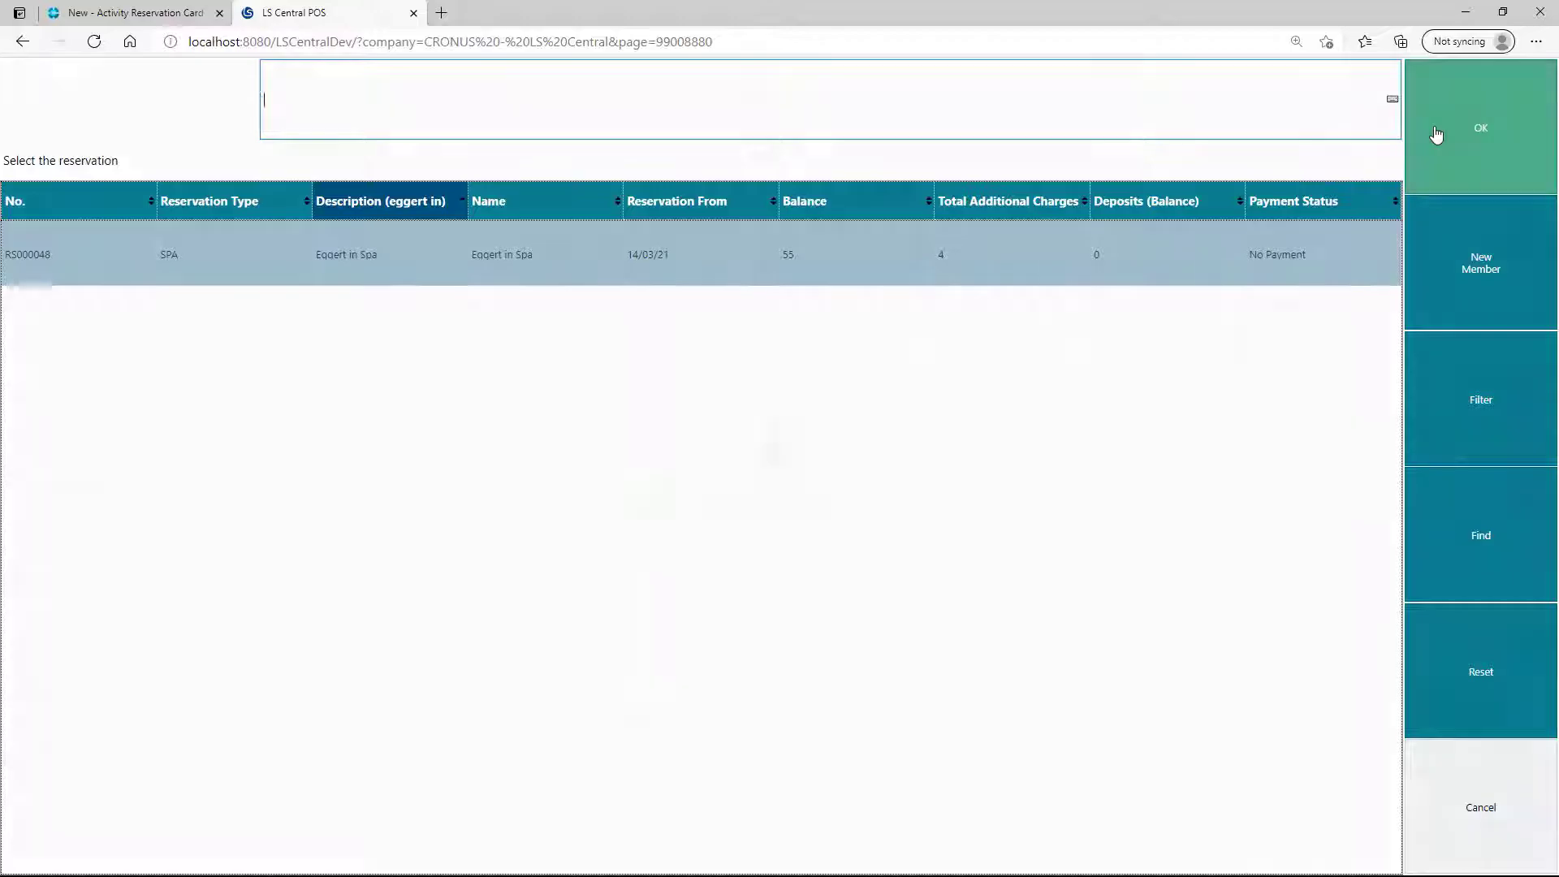
left_click(1435, 134)
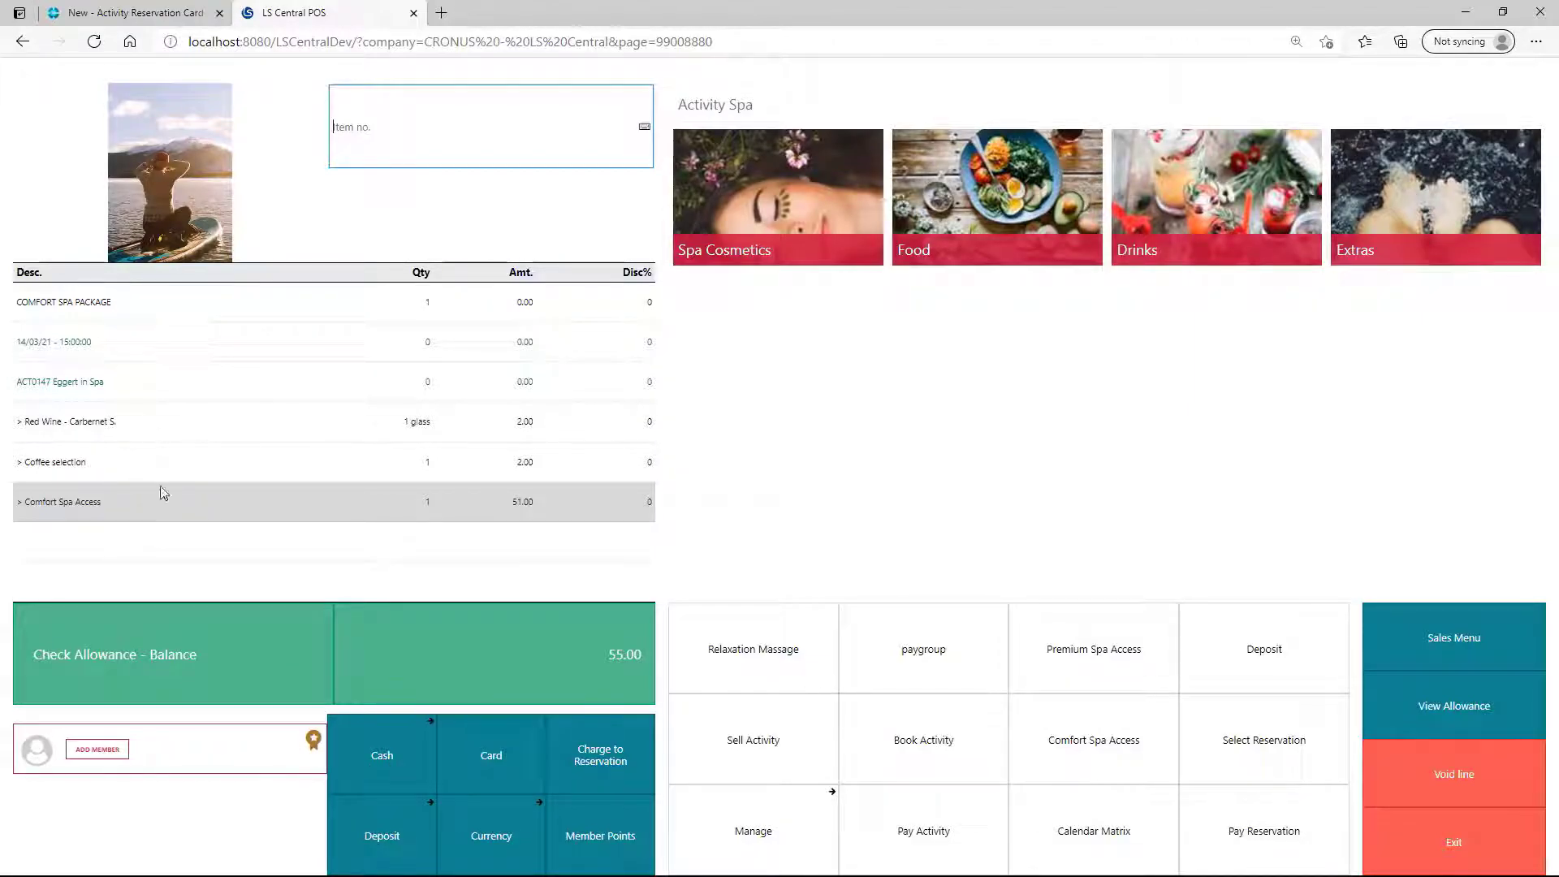
Pay the full 55.00 by card and check the payment status on the reservation card in Business Central
left_click(509, 741)
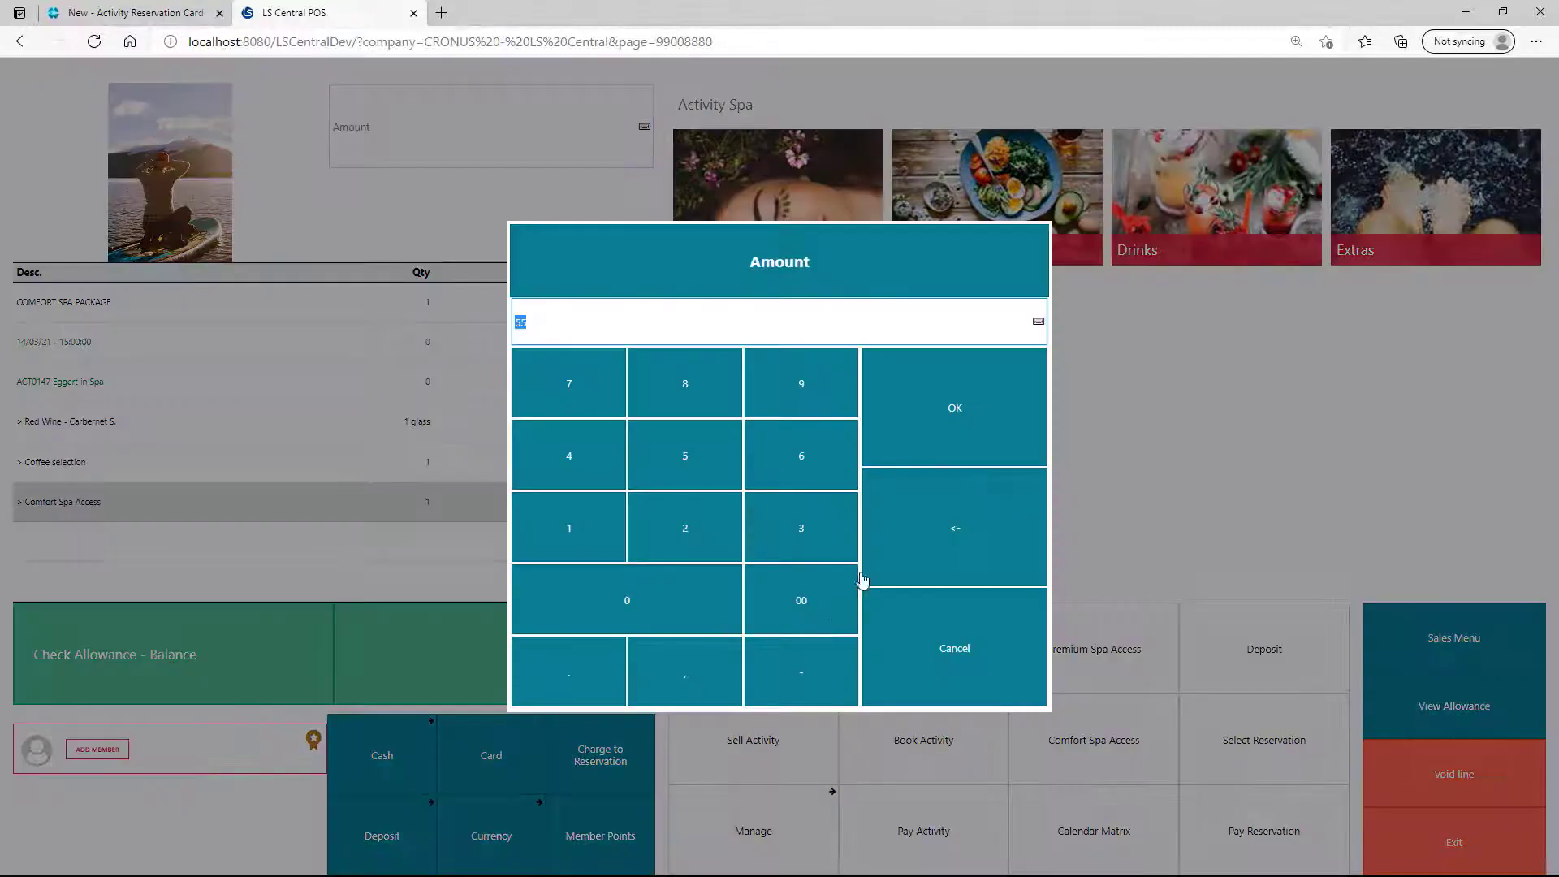
left_click(950, 442)
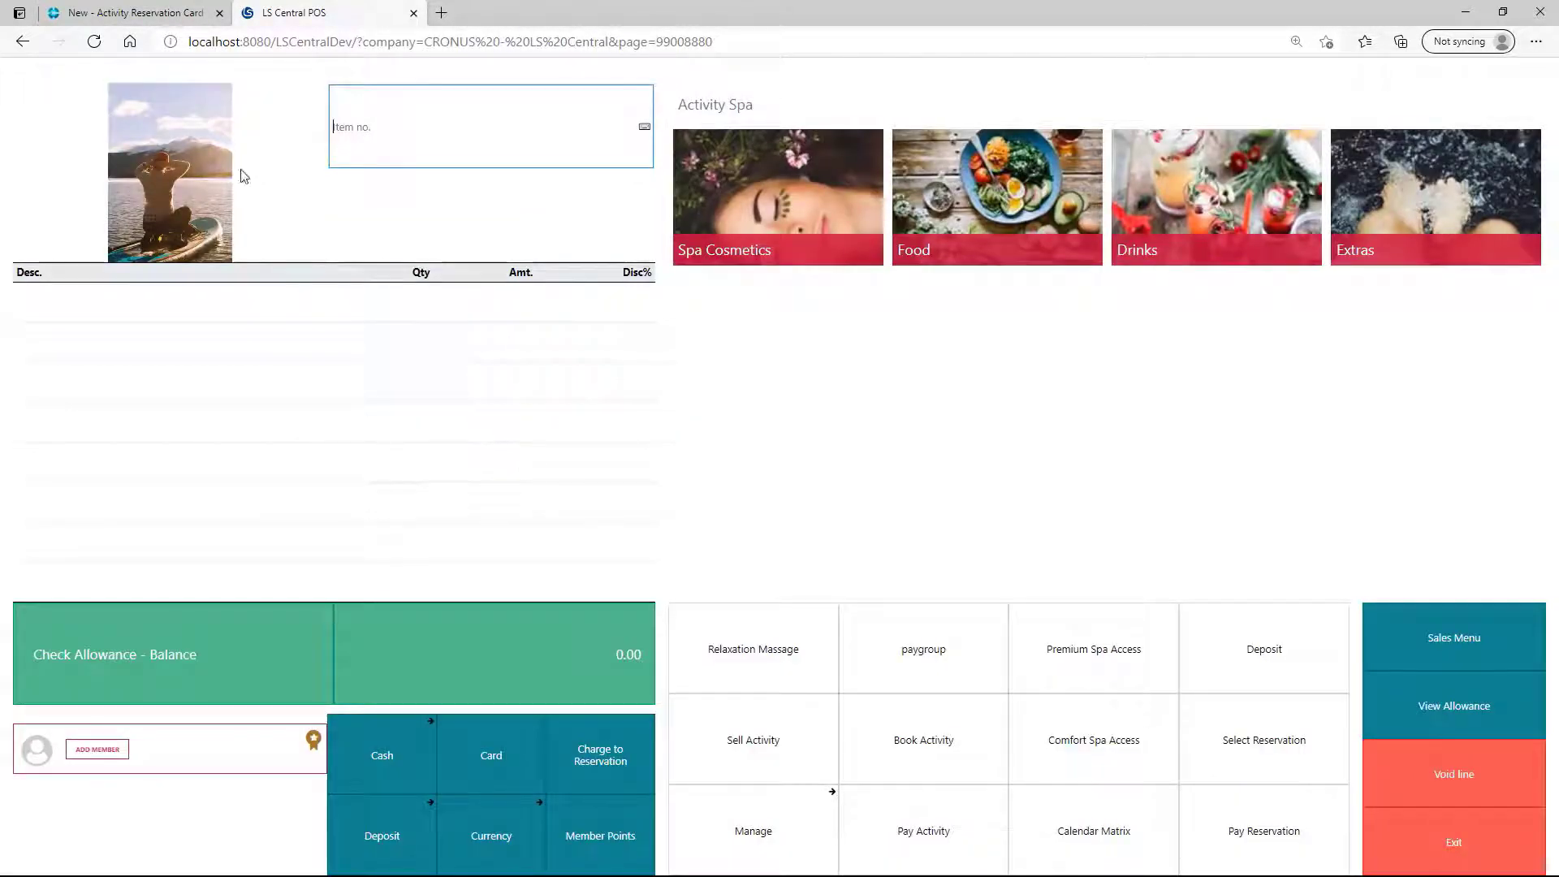
left_click(173, 15)
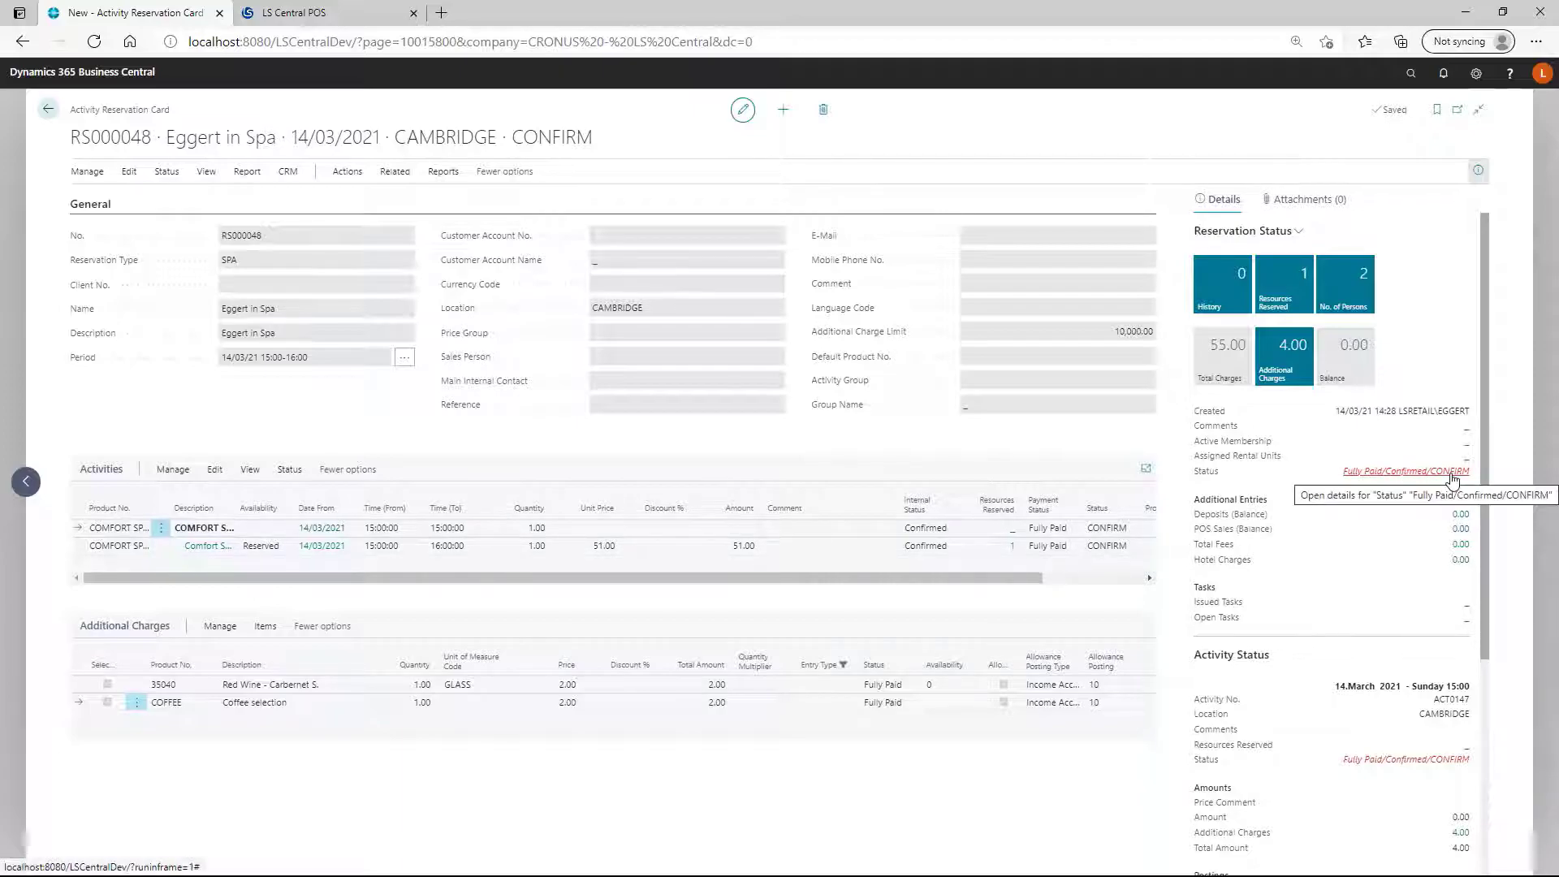
Return to LS Central POS, find the same spa reservation by its description and select it for a new sale
left_click(336, 17)
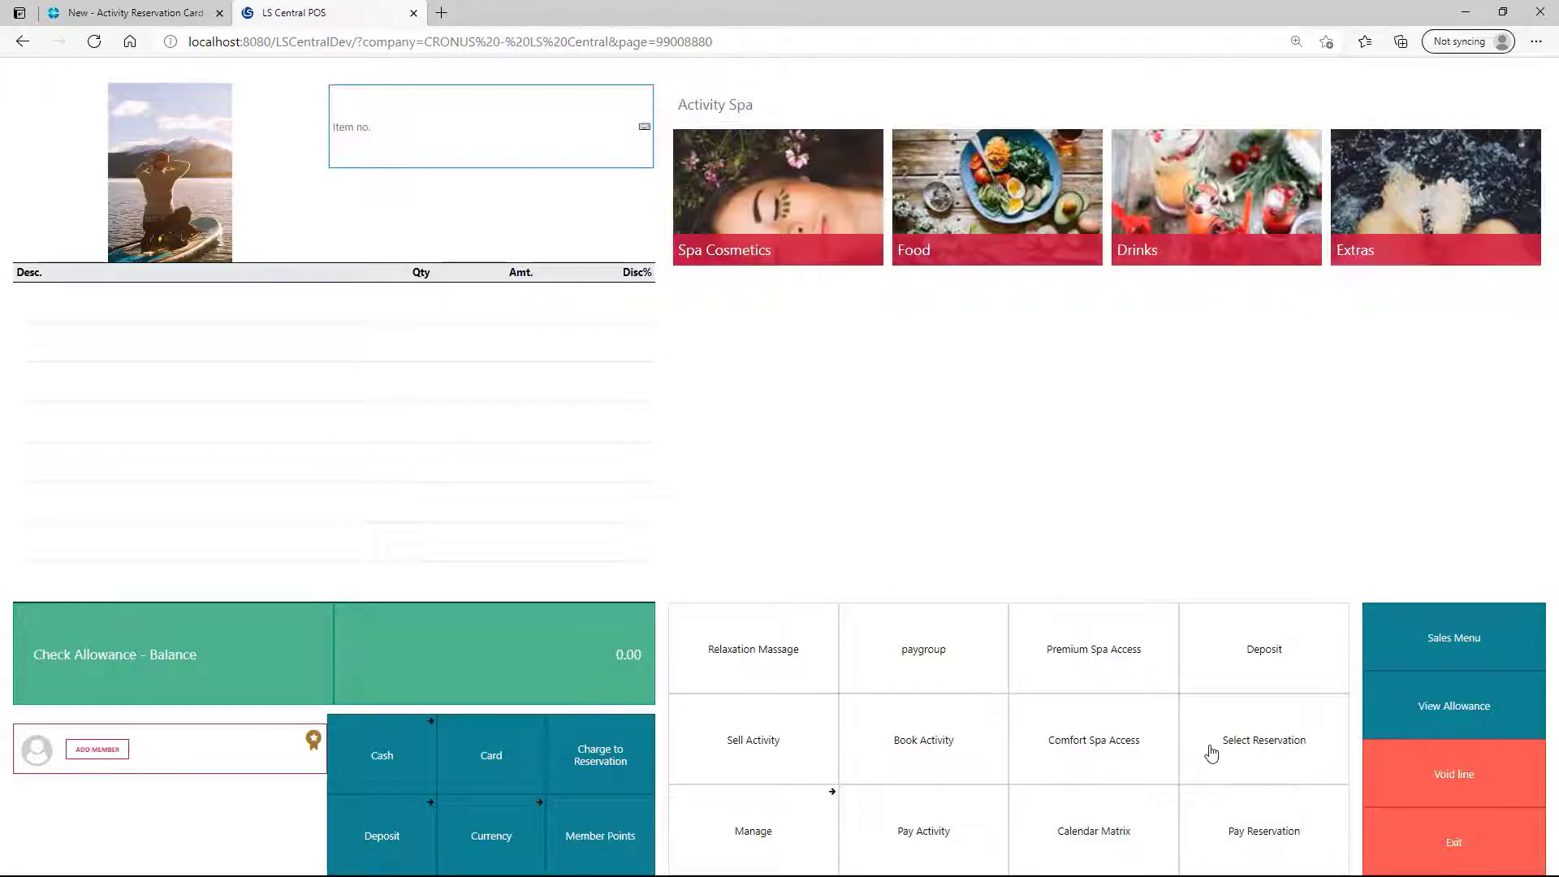
left_click(1242, 749)
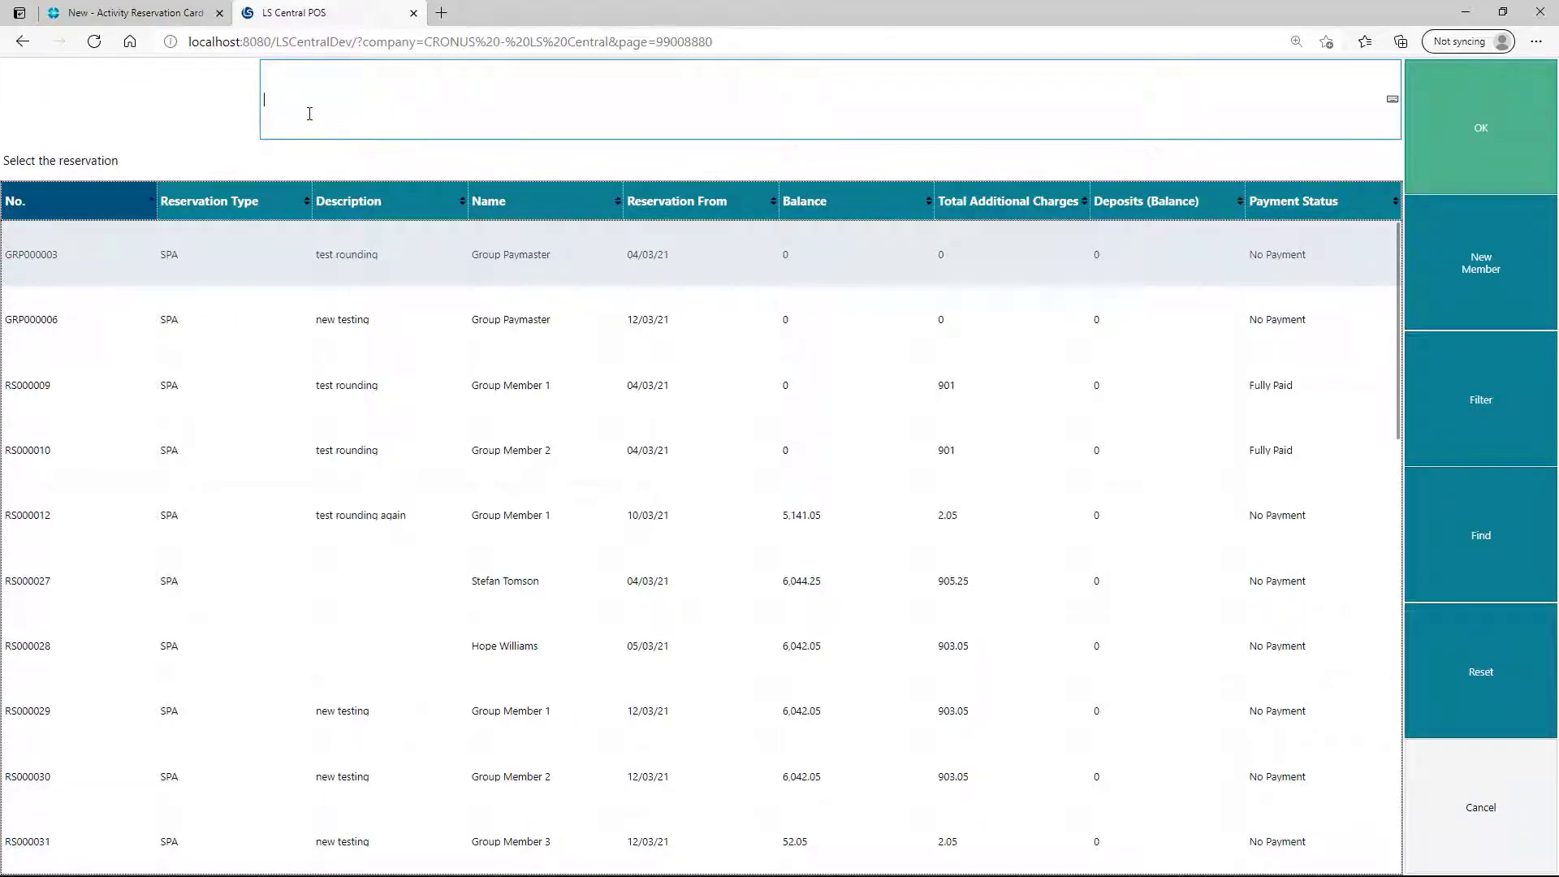
type("eggert in")
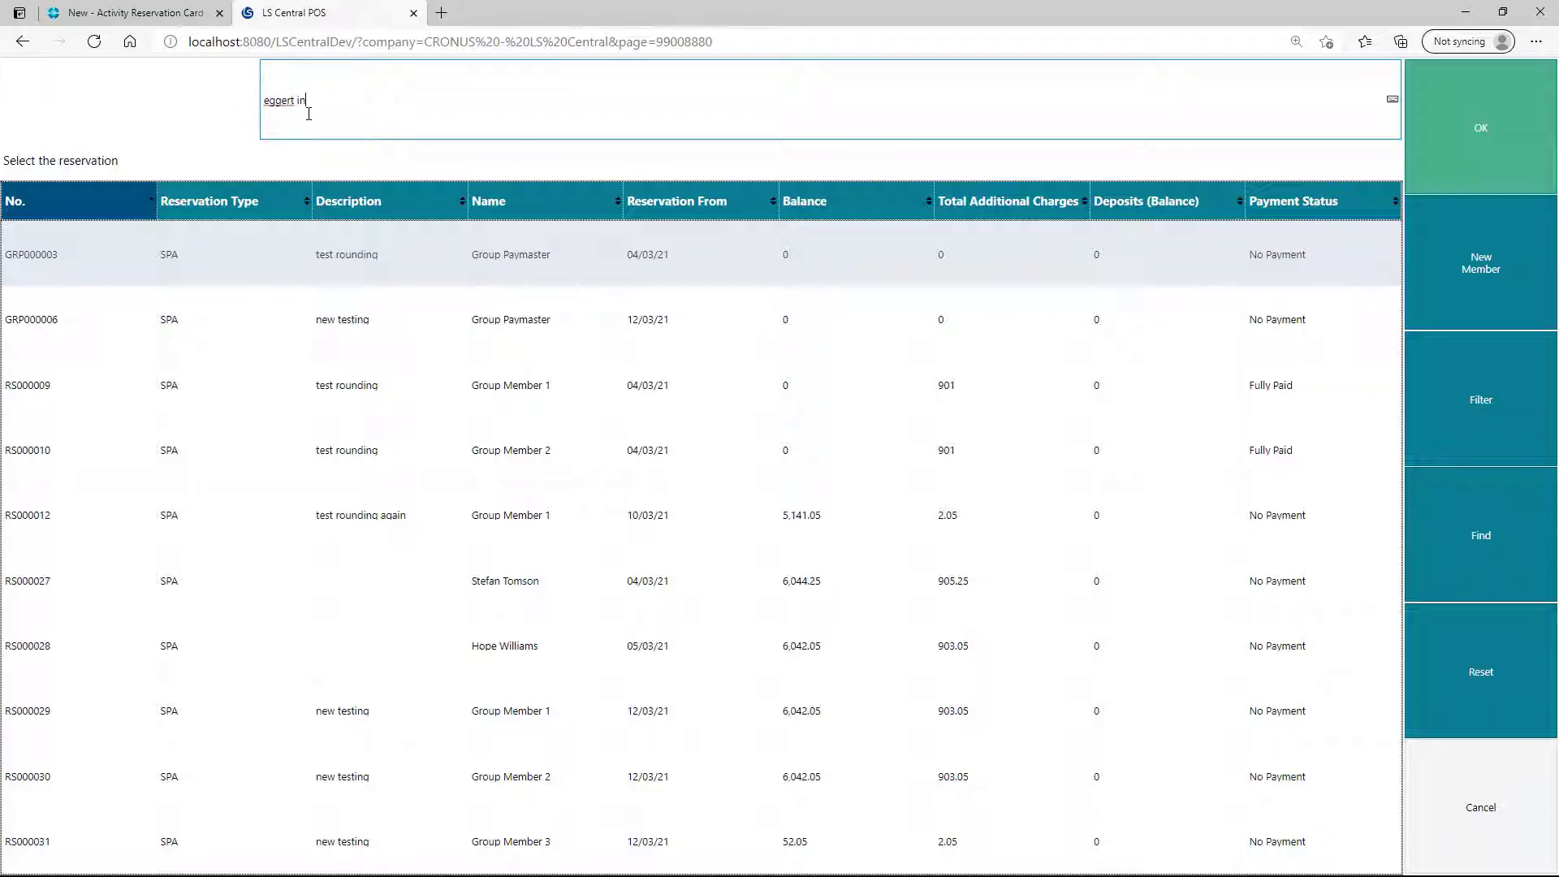
left_click(363, 212)
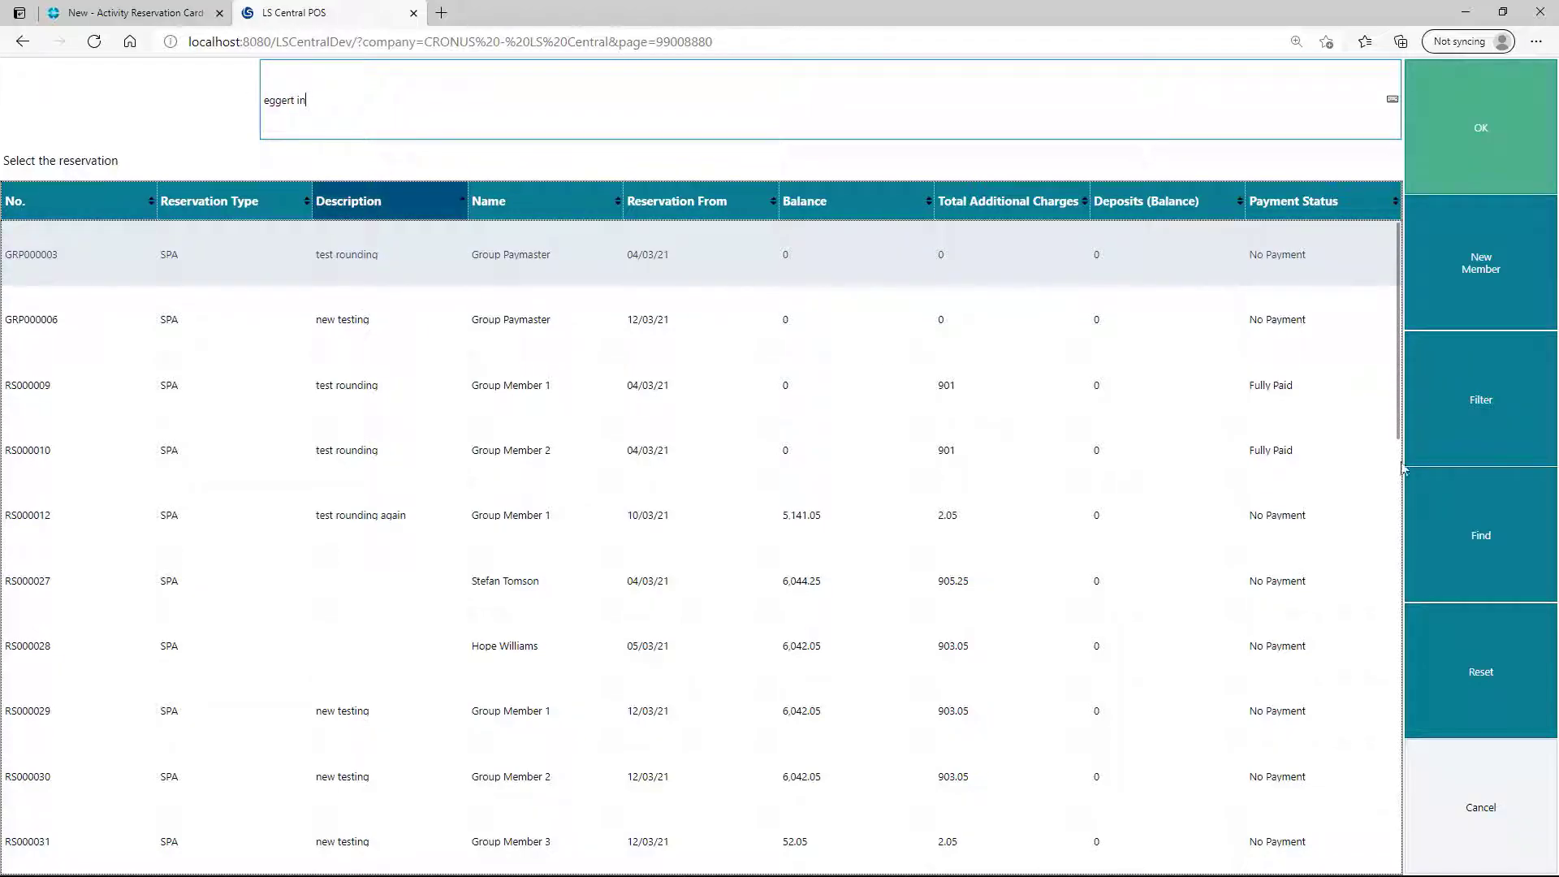
left_click(1492, 563)
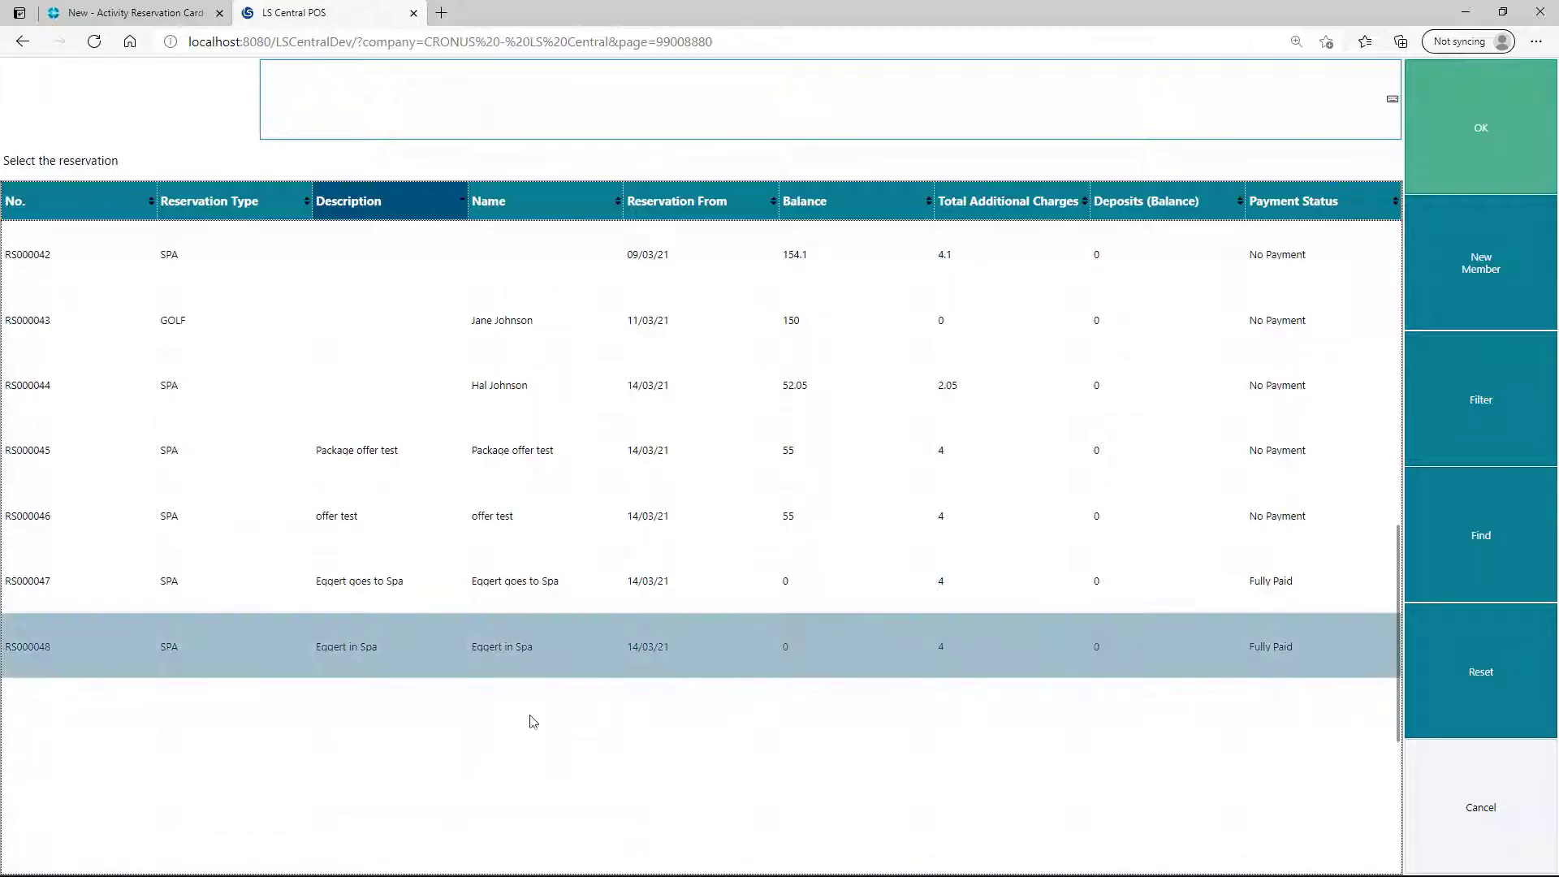
left_click(1480, 175)
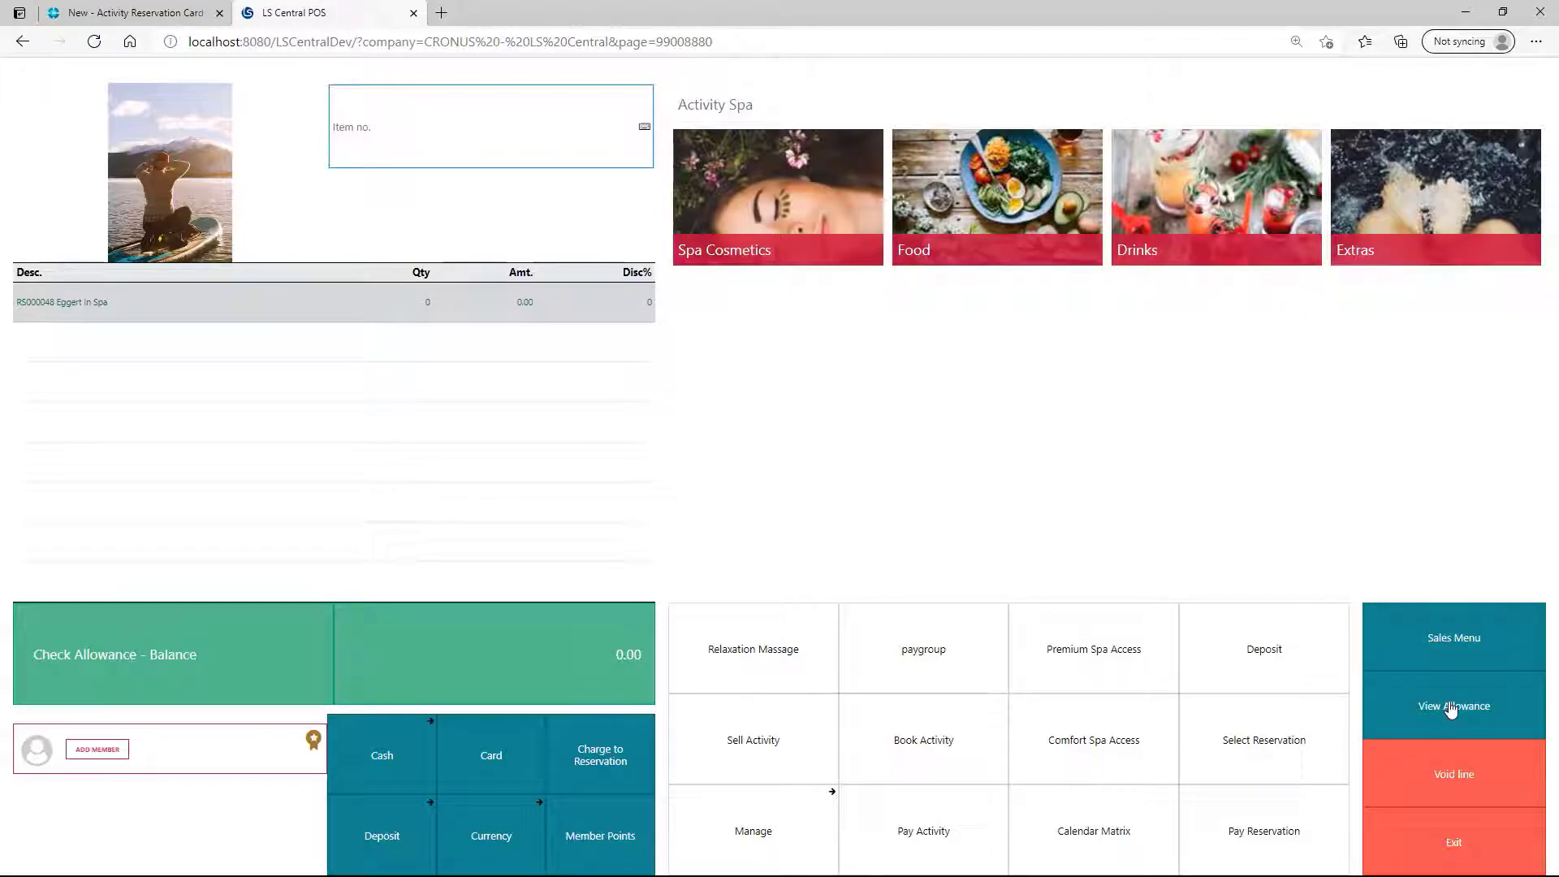
Show the reservation's package allowance and add one glass of Red Wine - Carbernet S. and one Espresso from it
left_click(1452, 710)
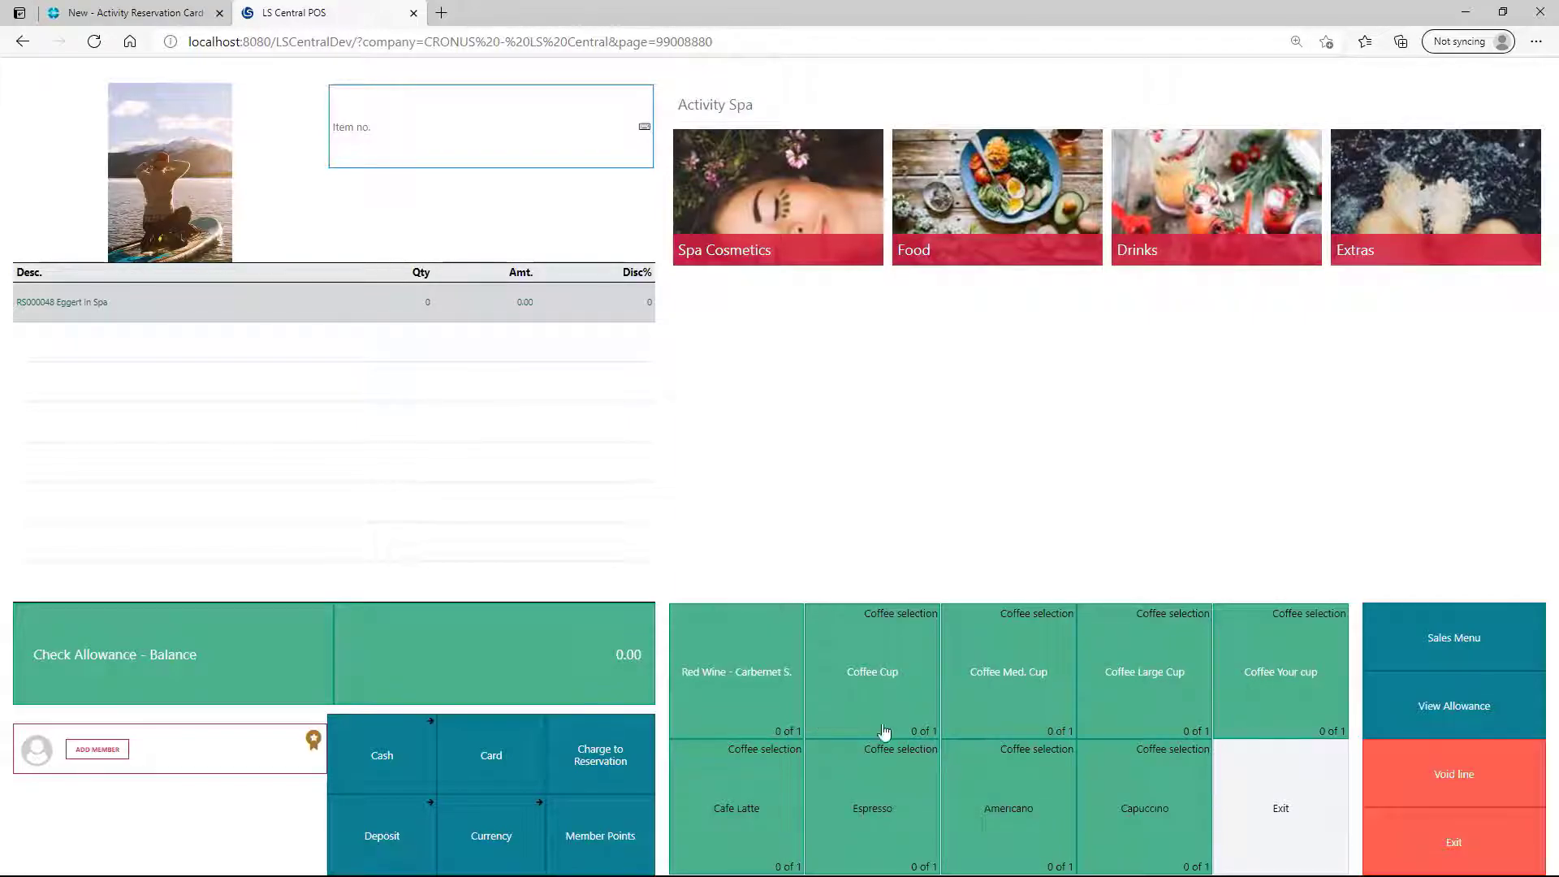
left_click(708, 711)
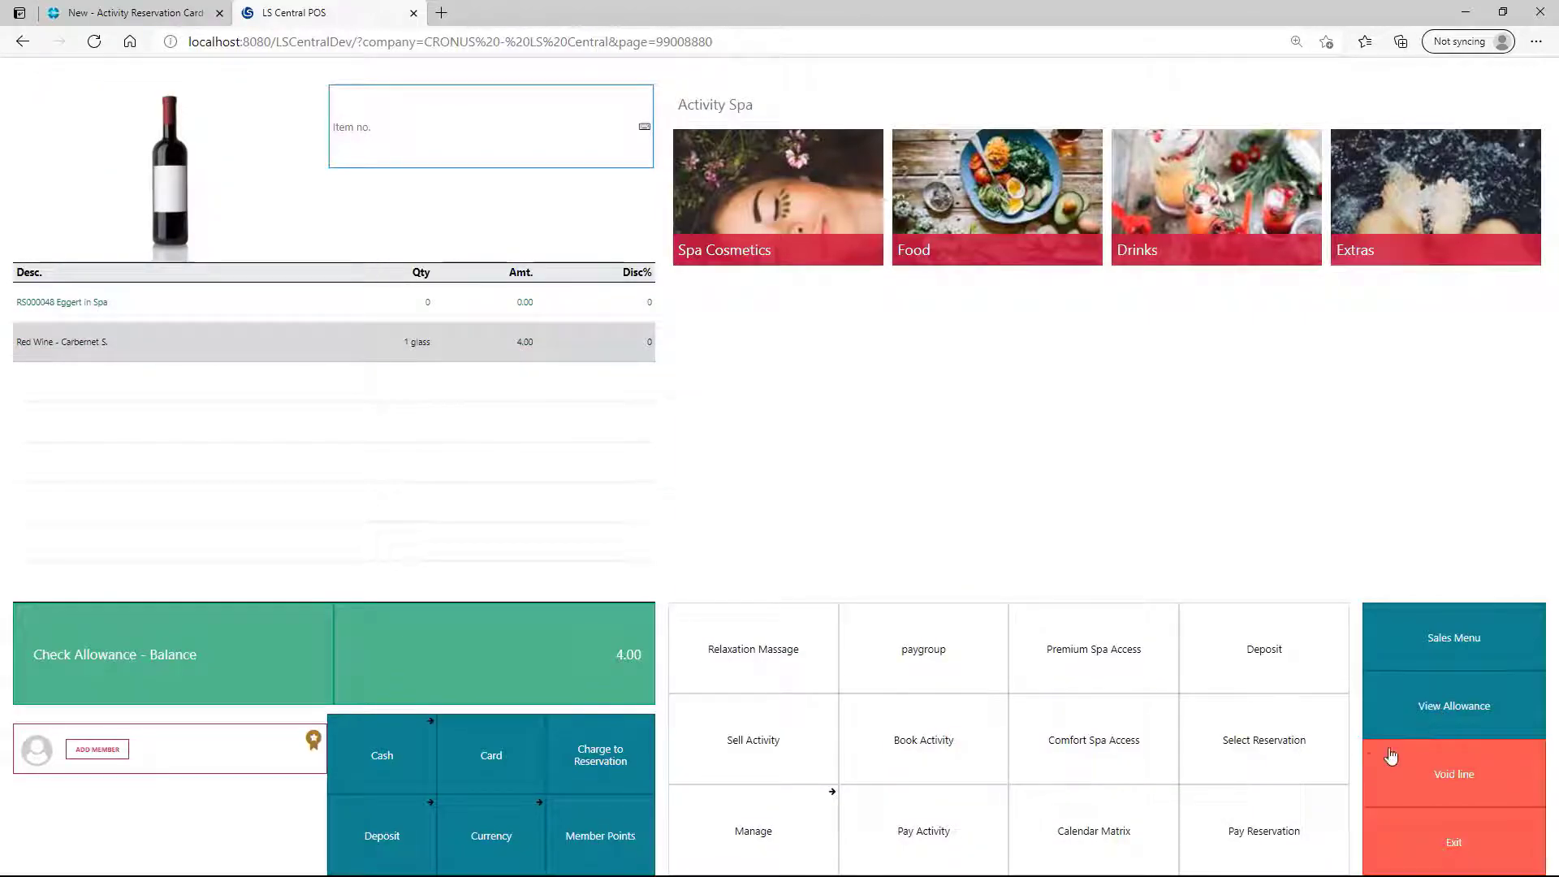
left_click(975, 819)
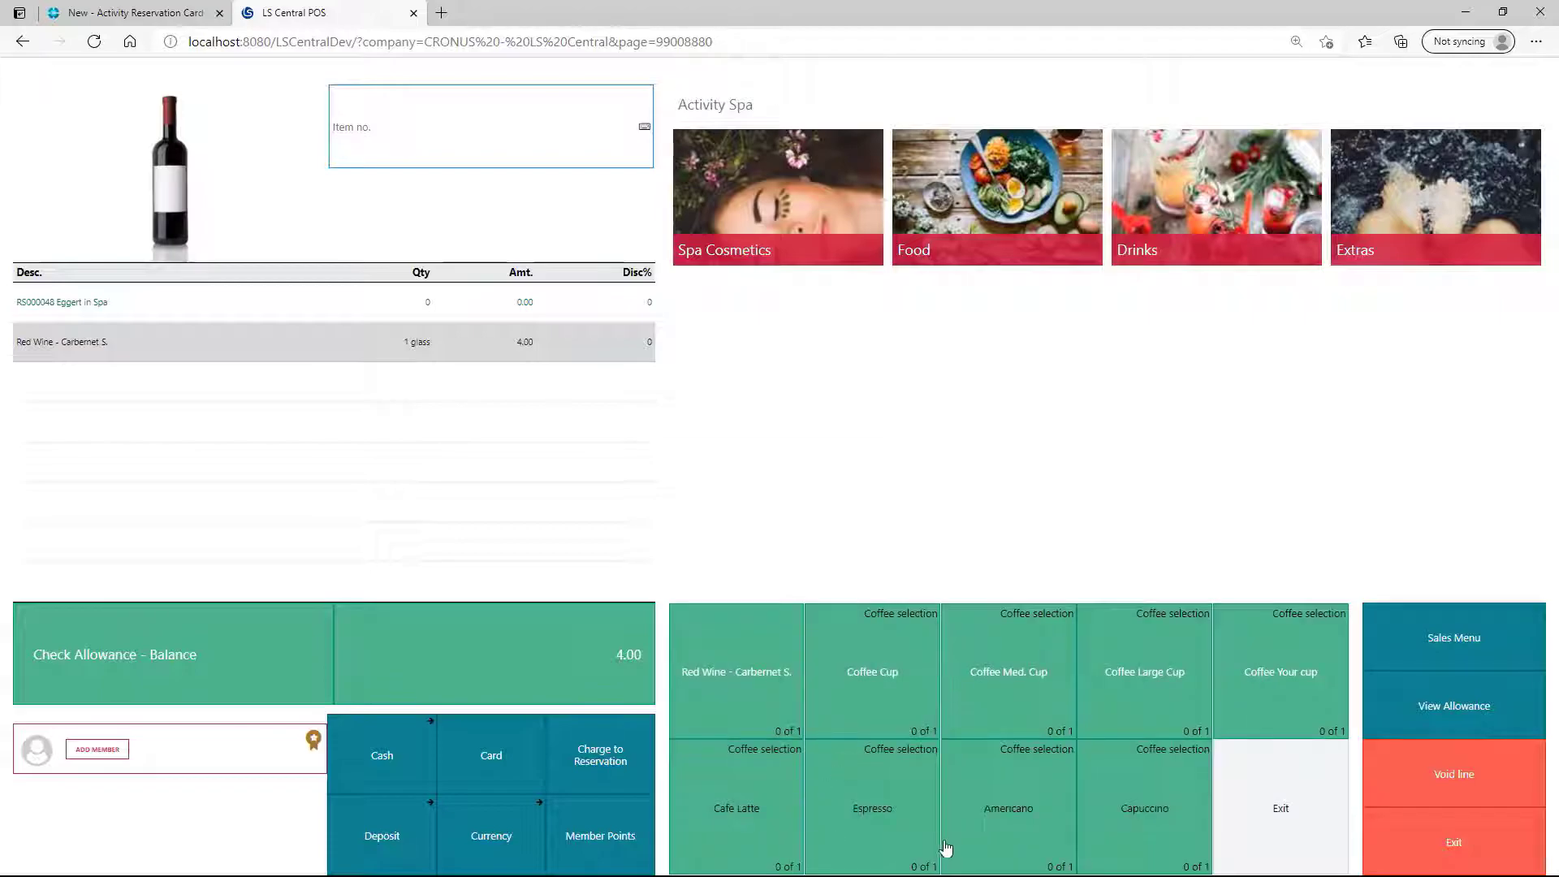
left_click(872, 810)
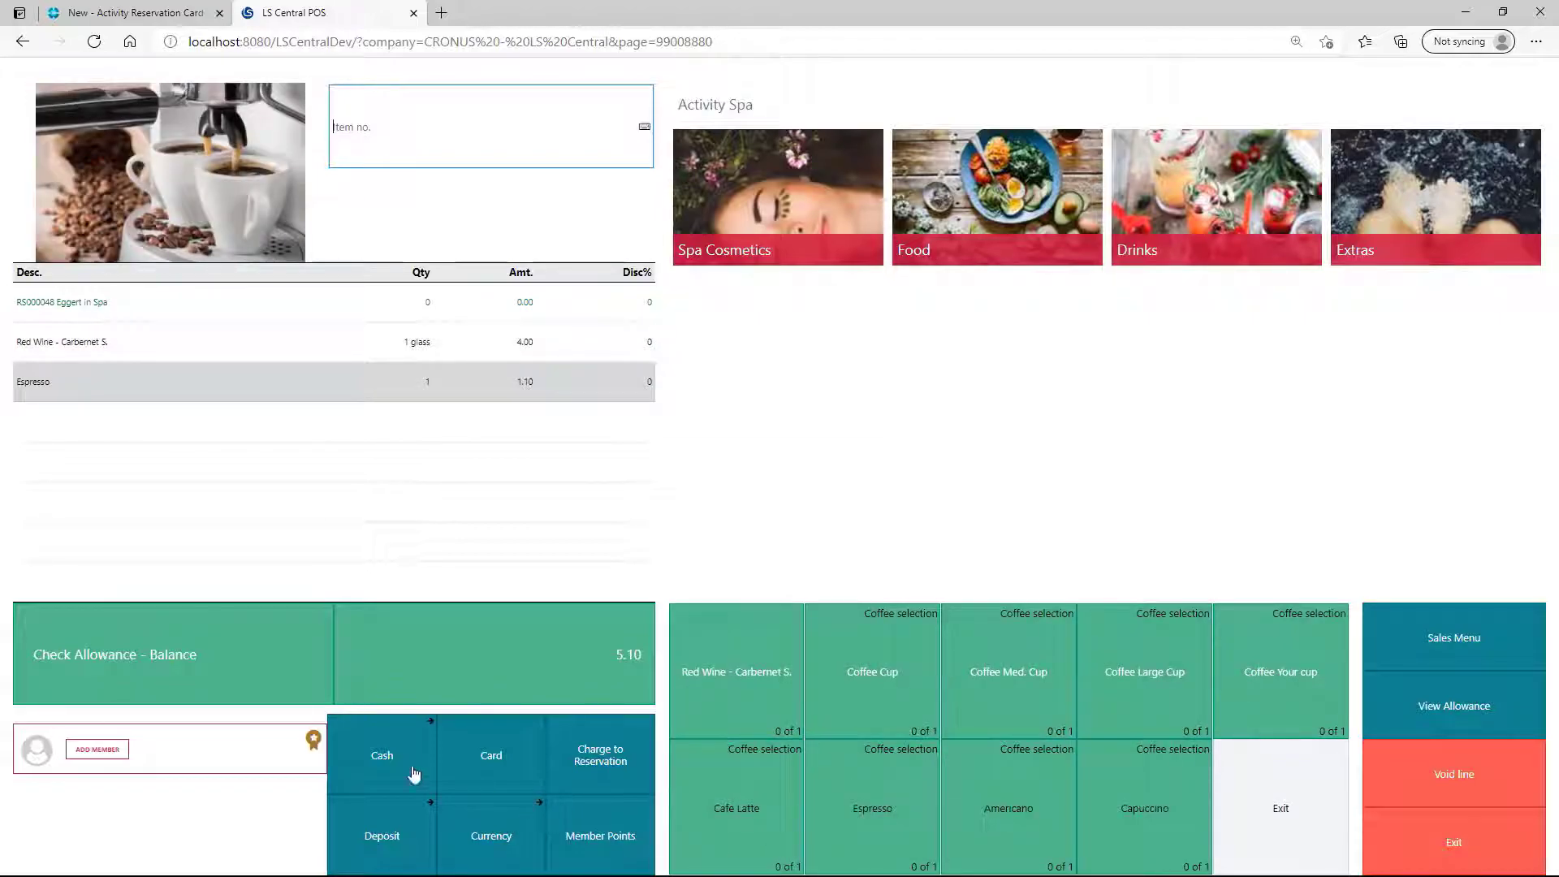
Apply the package allowance to the wine and espresso lines and finish the sale with a cash payment of 0
left_click(157, 647)
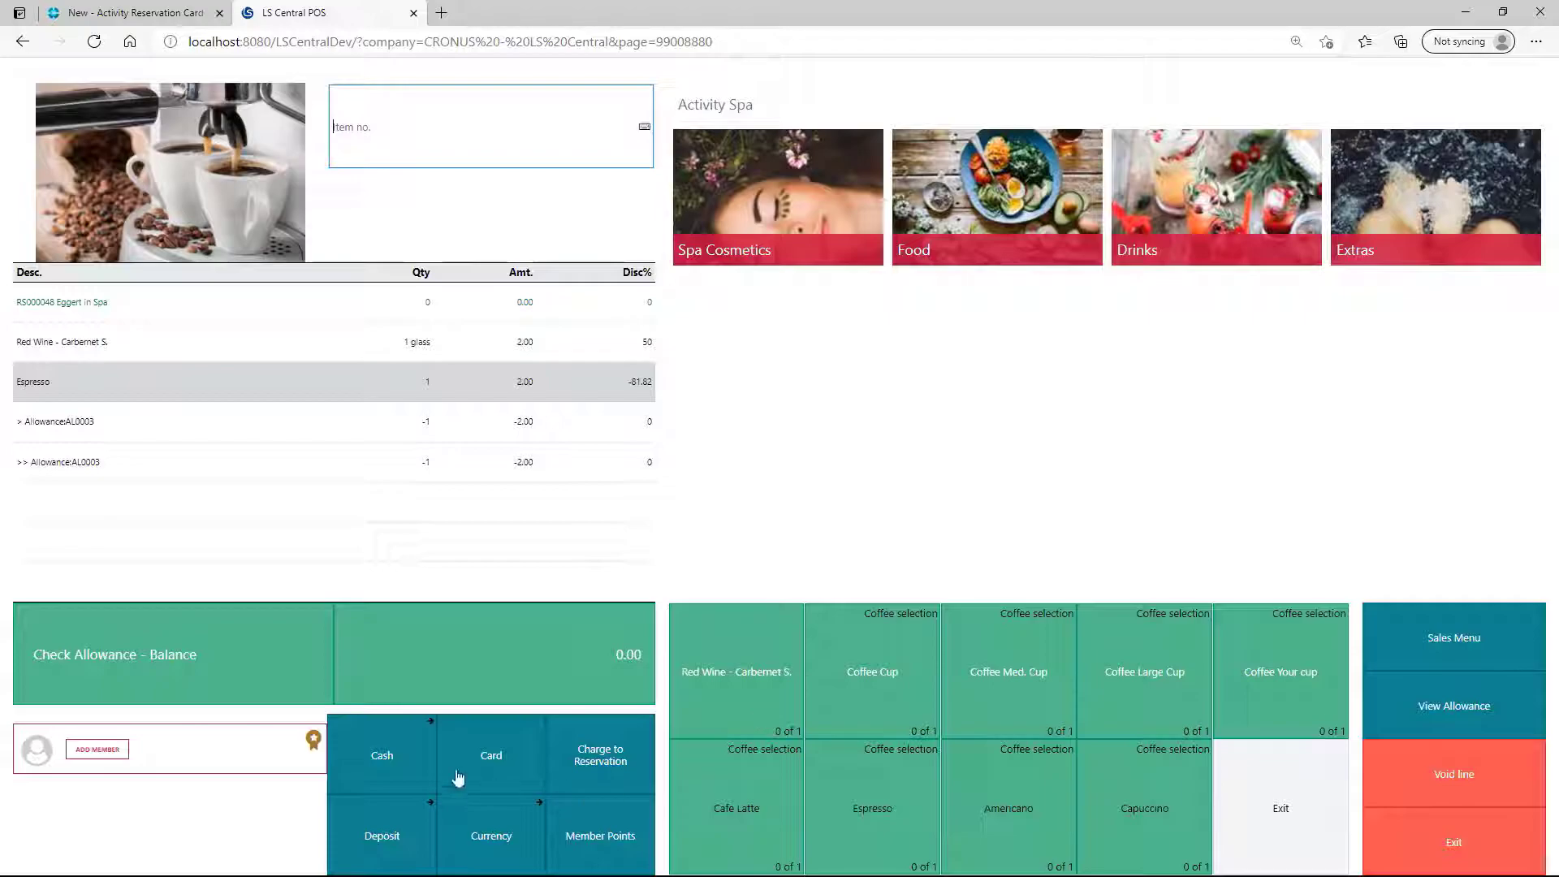
left_click(411, 776)
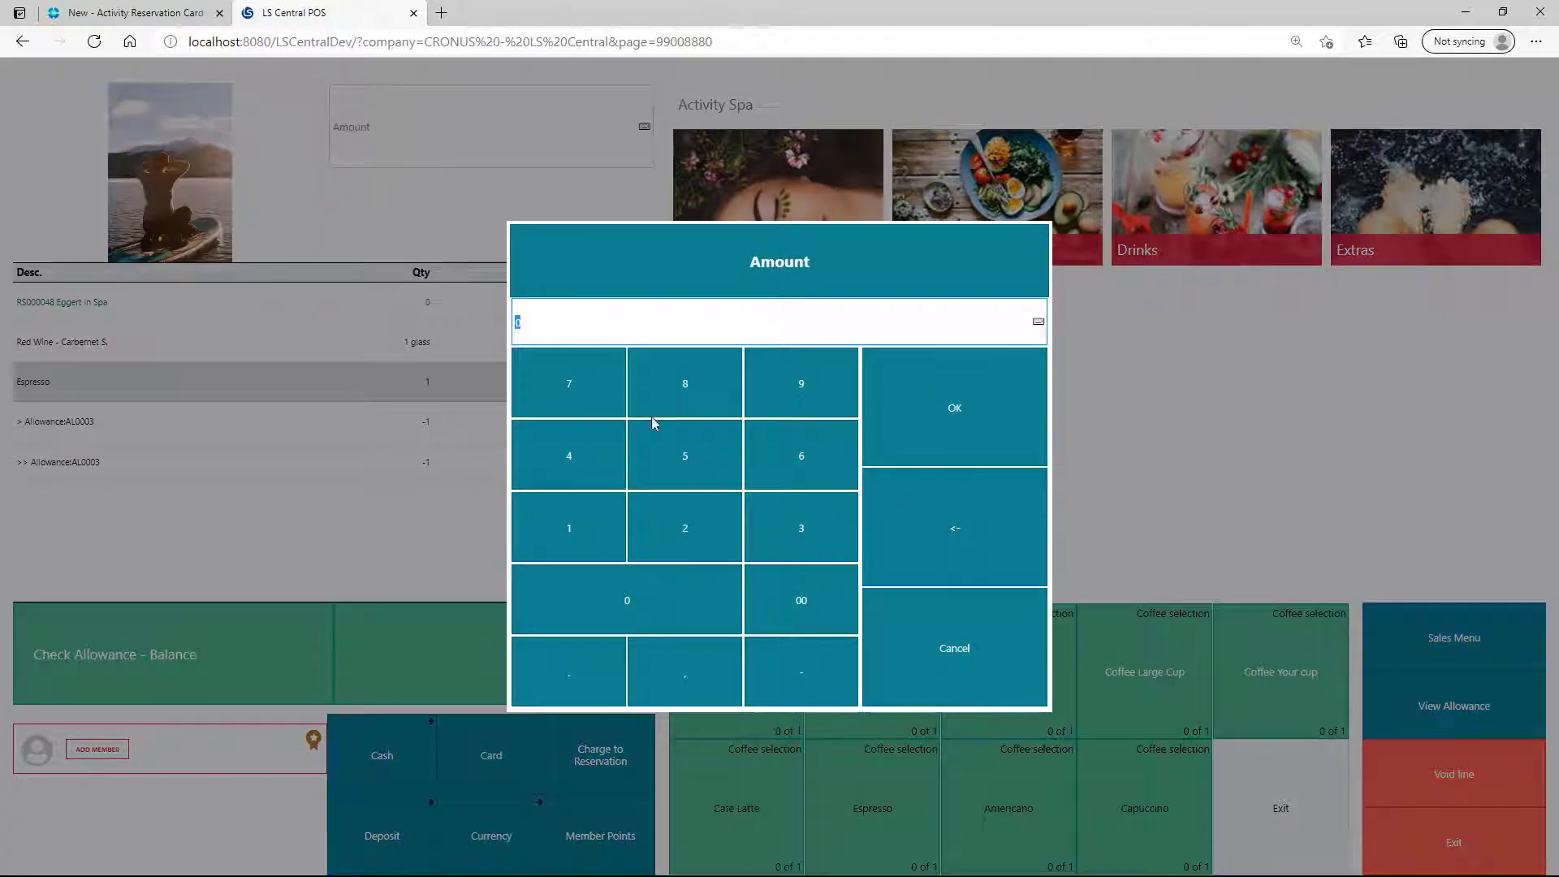
left_click(925, 432)
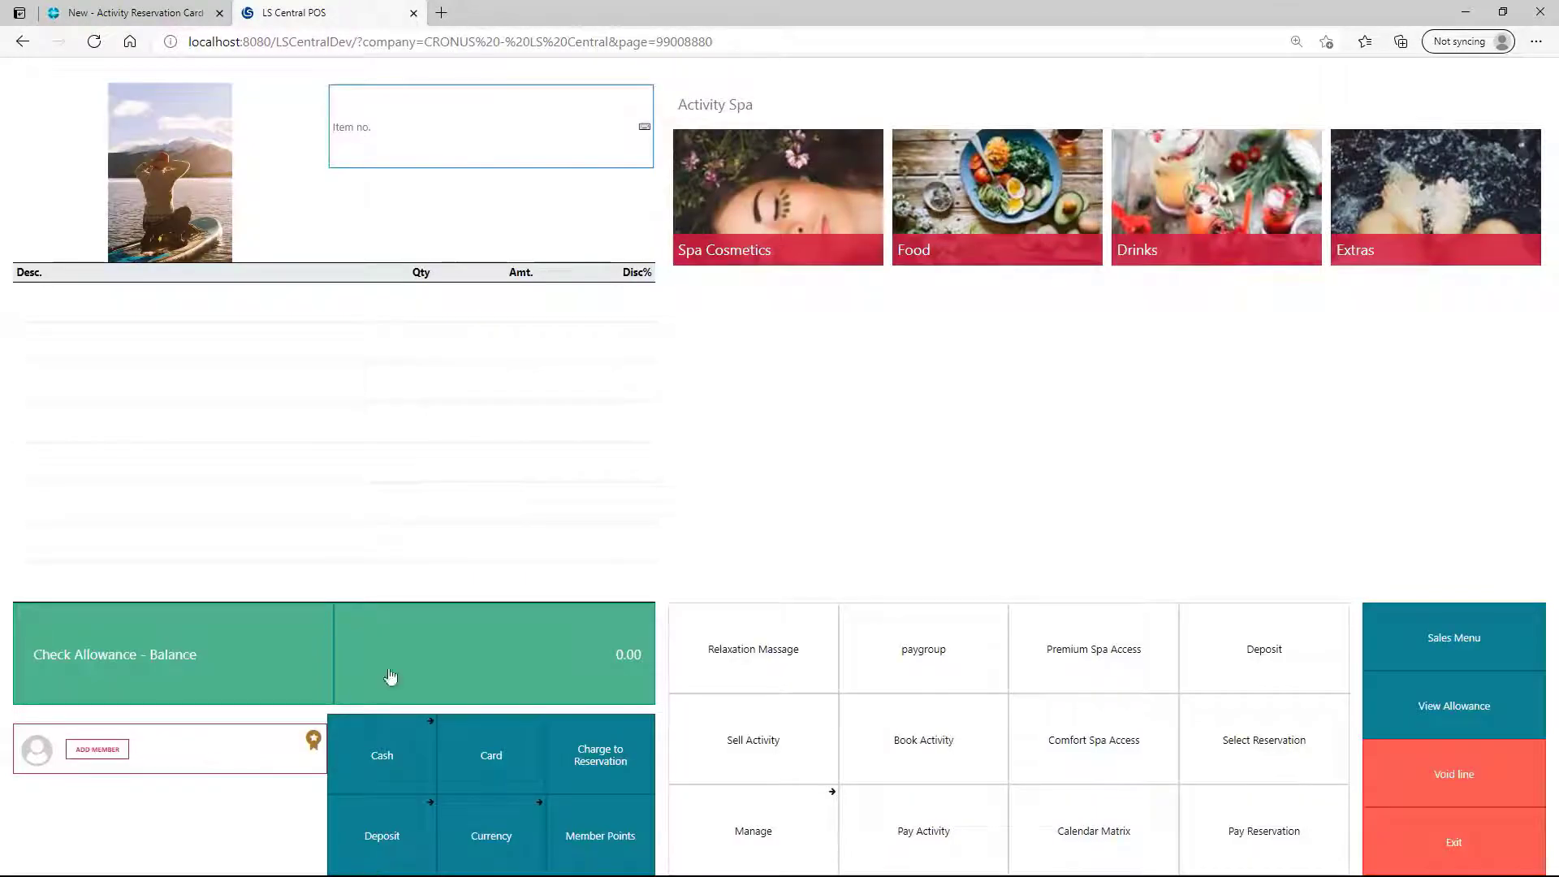
Switch to Business Central, close the paid reservation's card and open the list of issued allowances
left_click(149, 15)
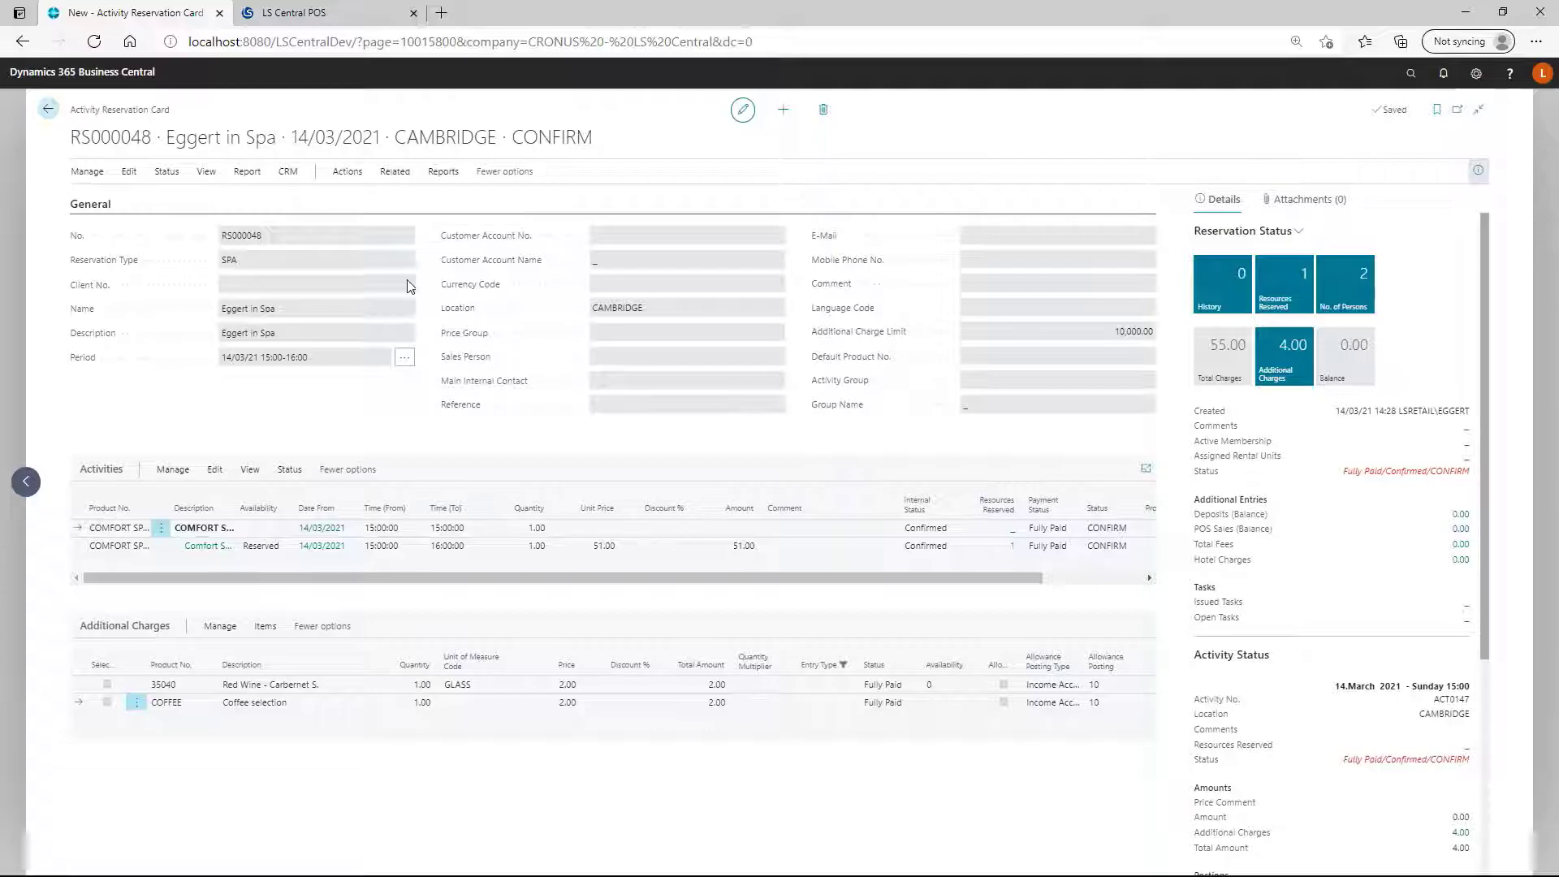
left_click(47, 113)
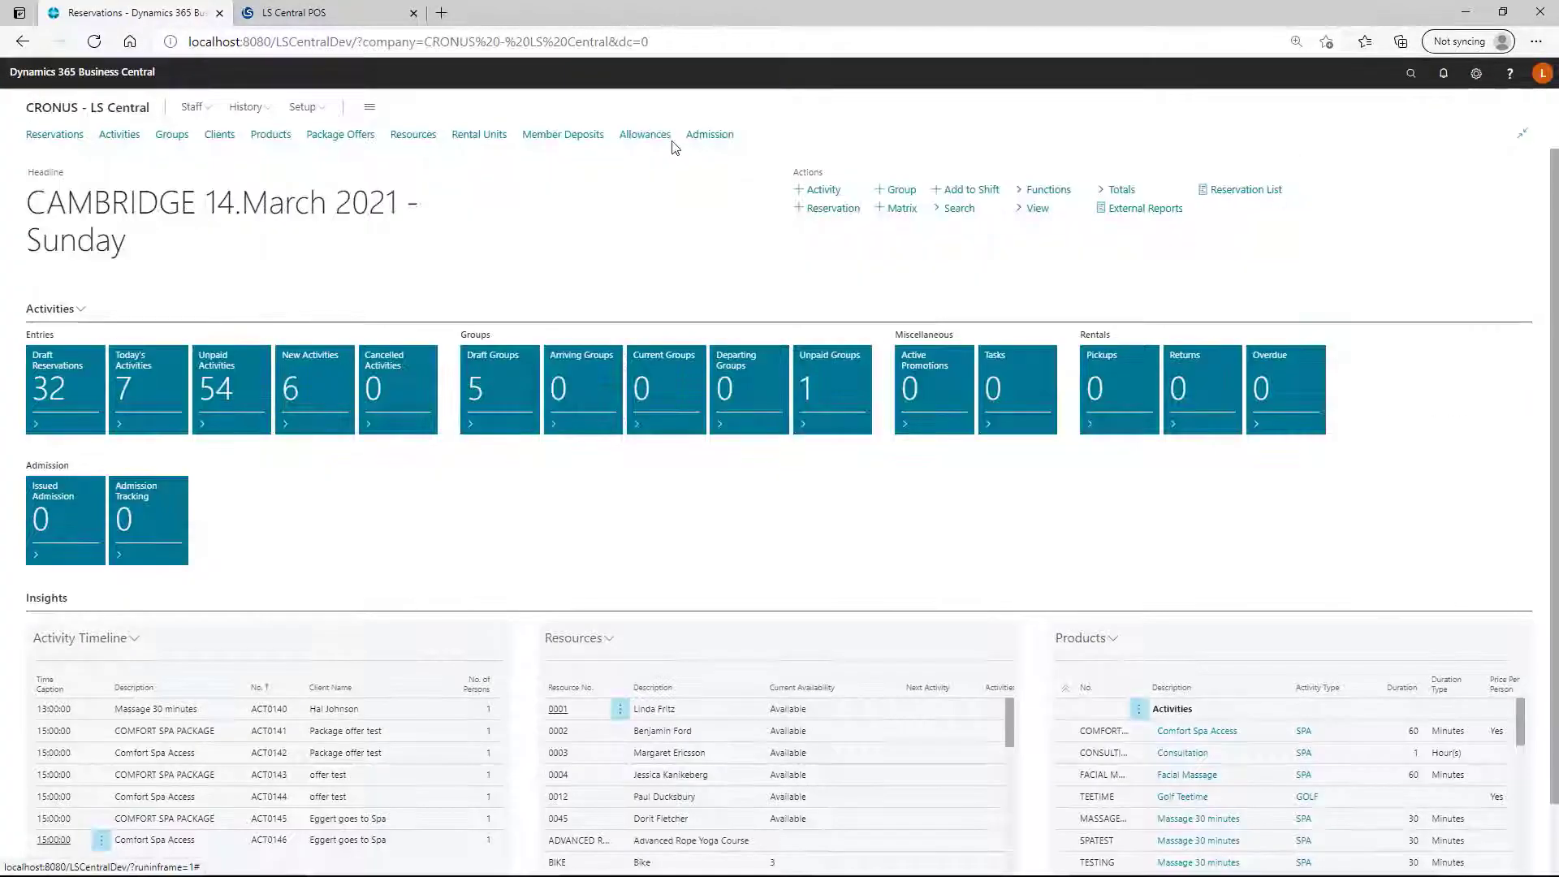
left_click(659, 136)
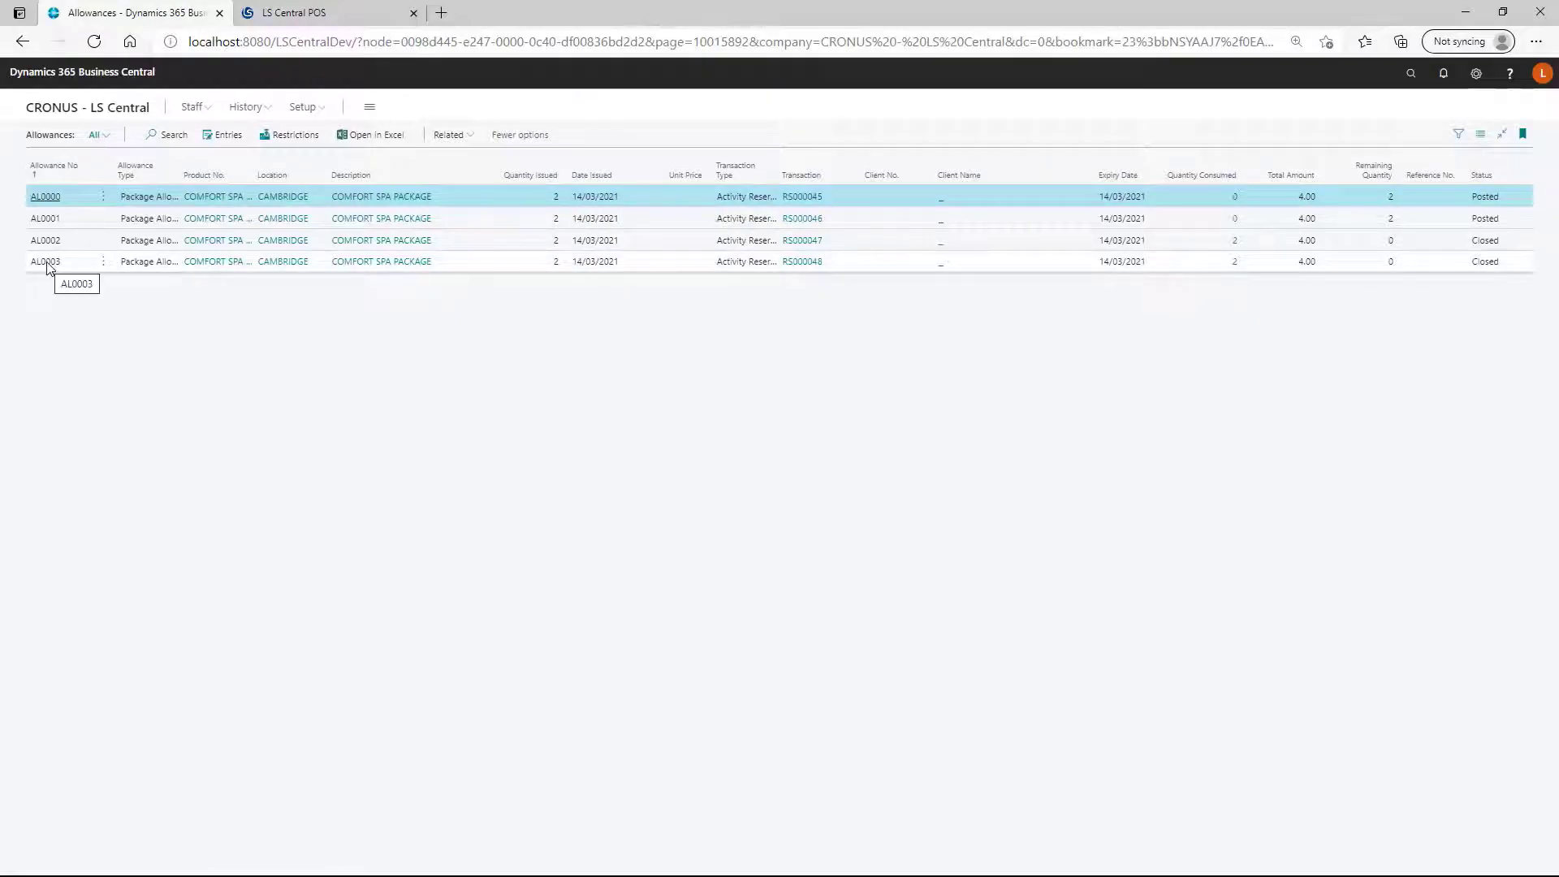
Examine the issued and consumption entries of package allowance AL0003, and return to the role centre
left_click(46, 266)
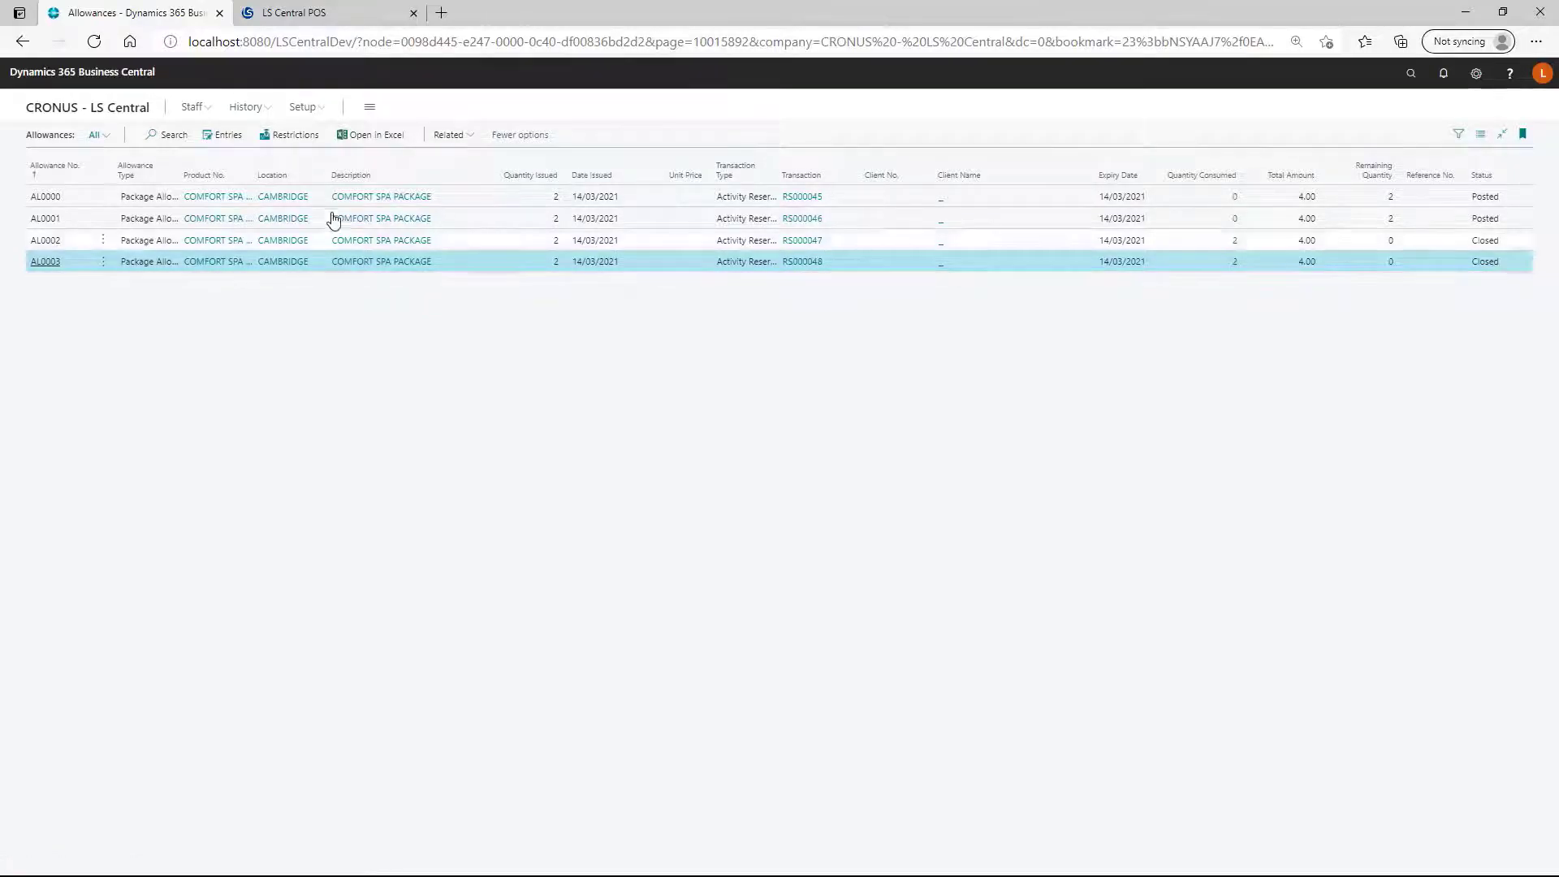
left_click(223, 134)
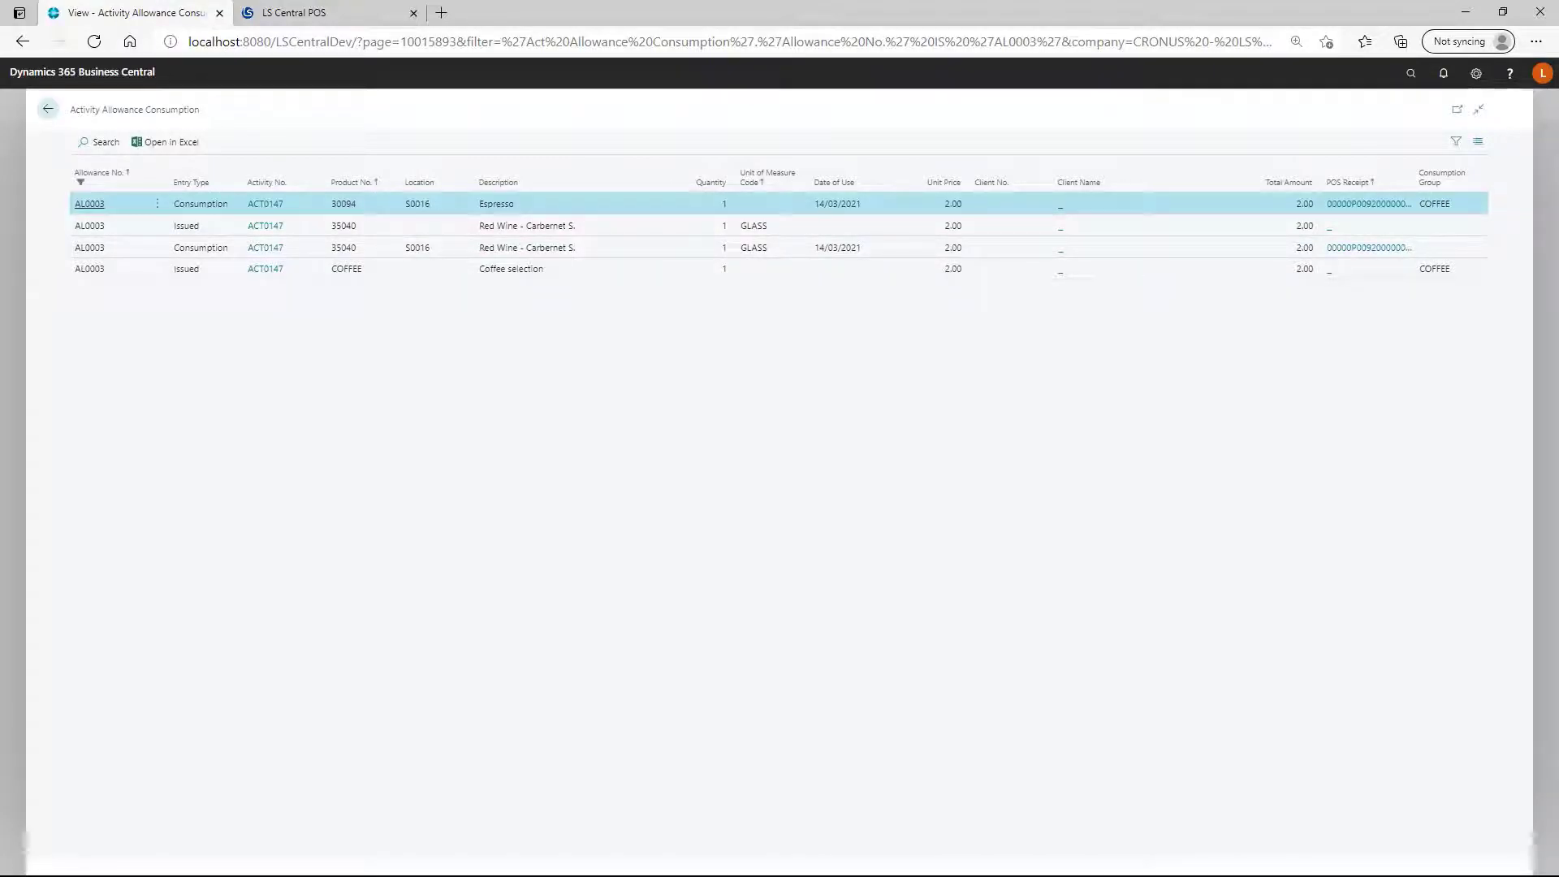
left_click(47, 111)
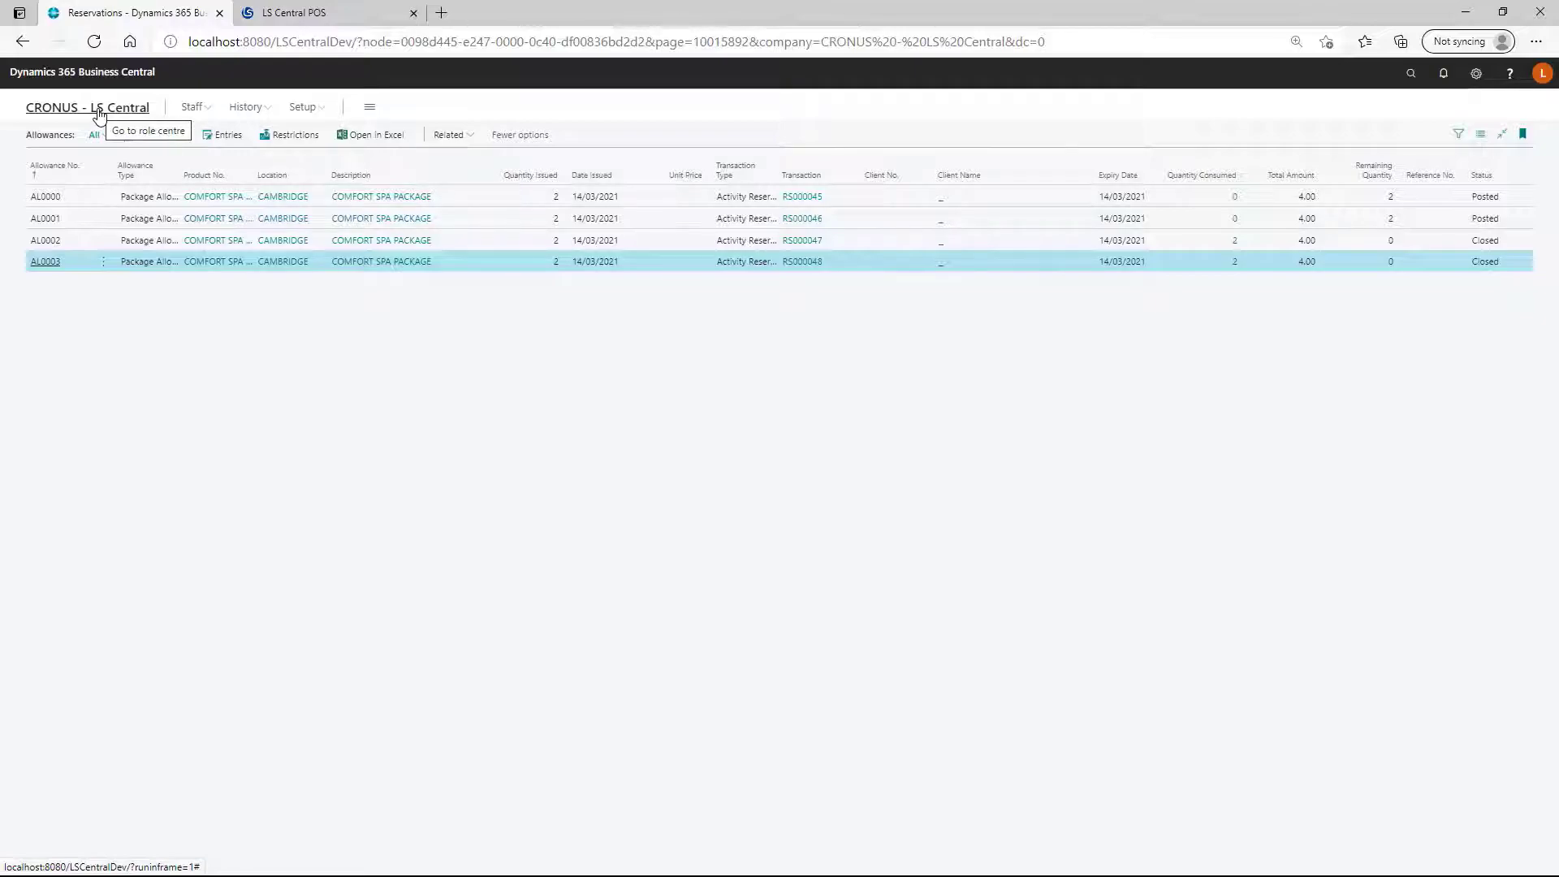
left_click(99, 113)
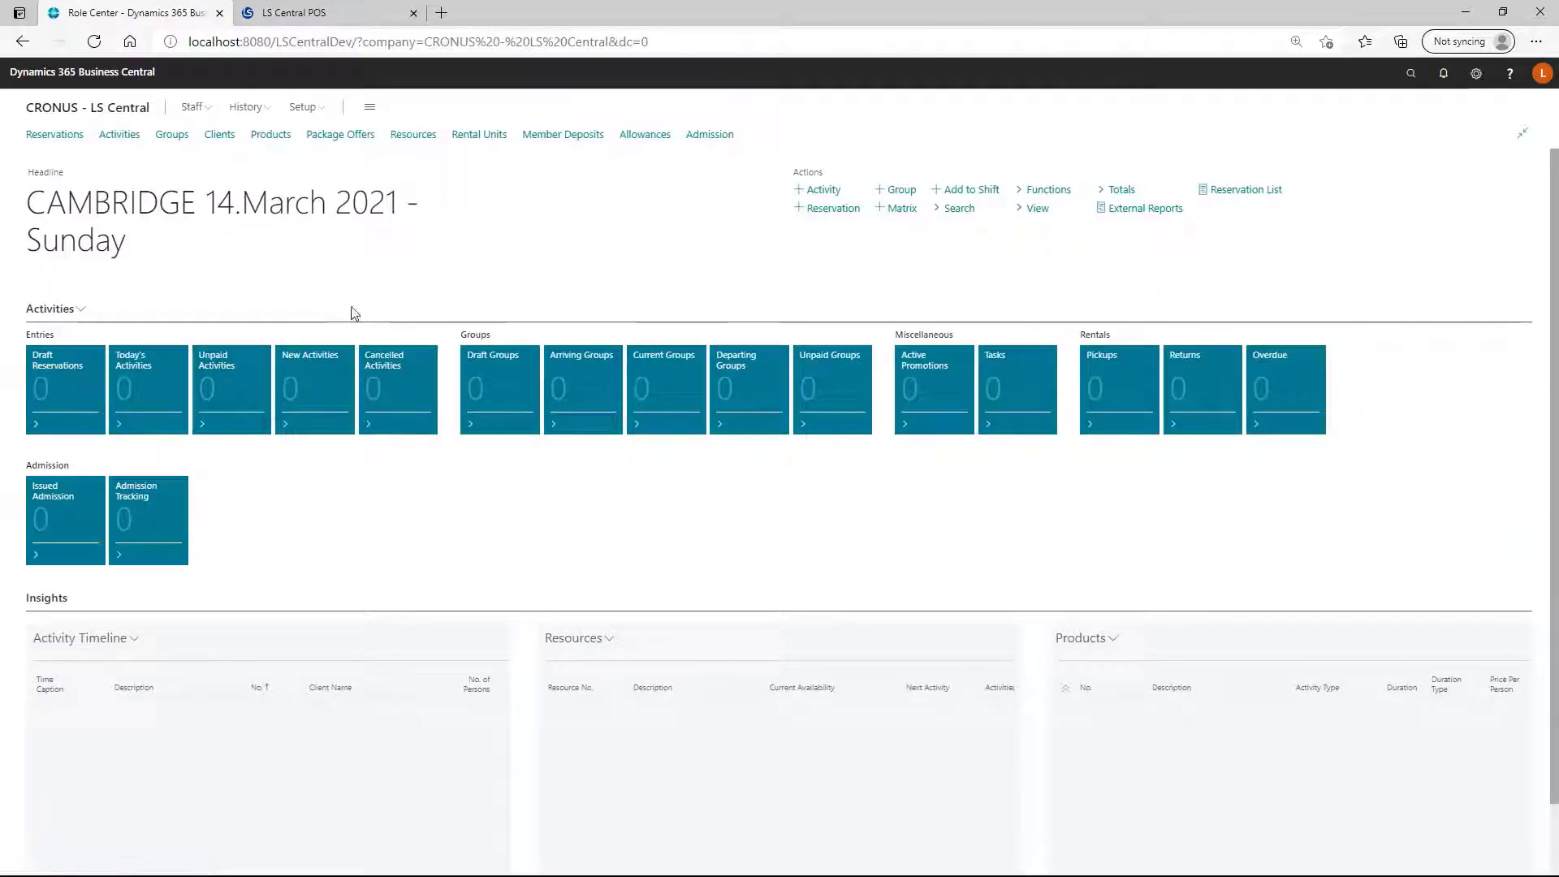